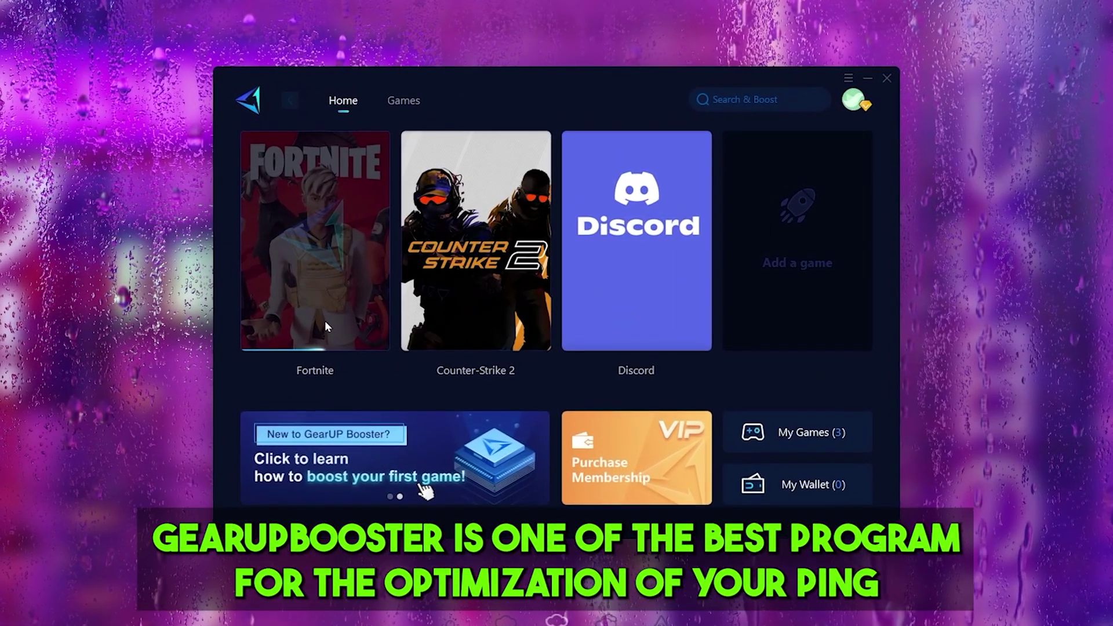
# Browse the Middle East server nodes available for Counter-Strike 2 in GearUP Booster.
pyautogui.click(324, 322)
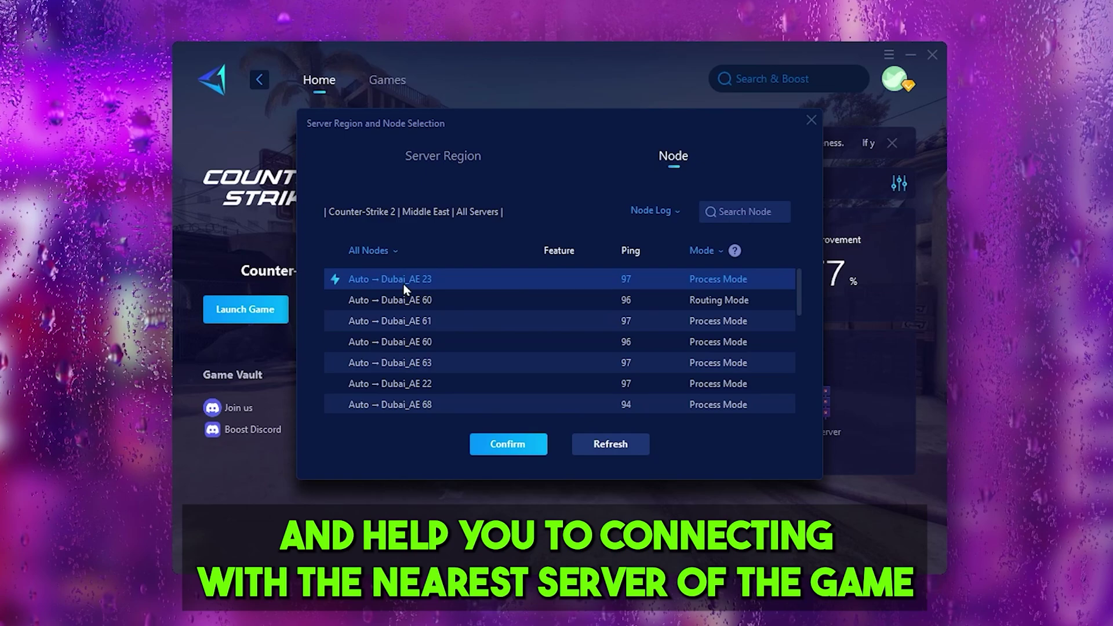
pyautogui.scroll(-10, 404, 290)
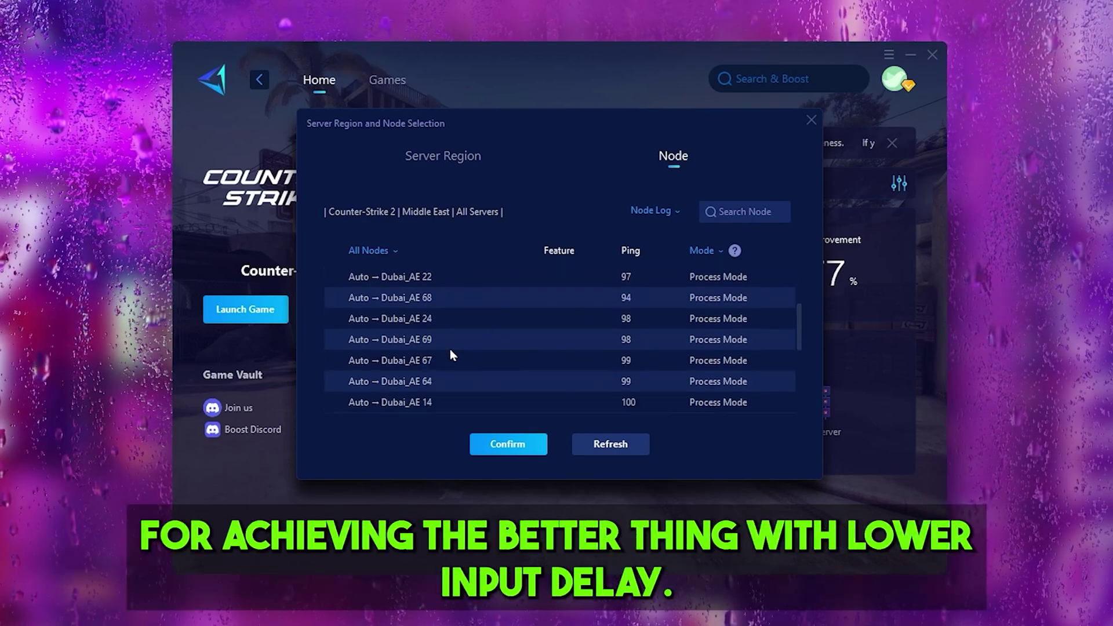
pyautogui.scroll(-1, 457, 346)
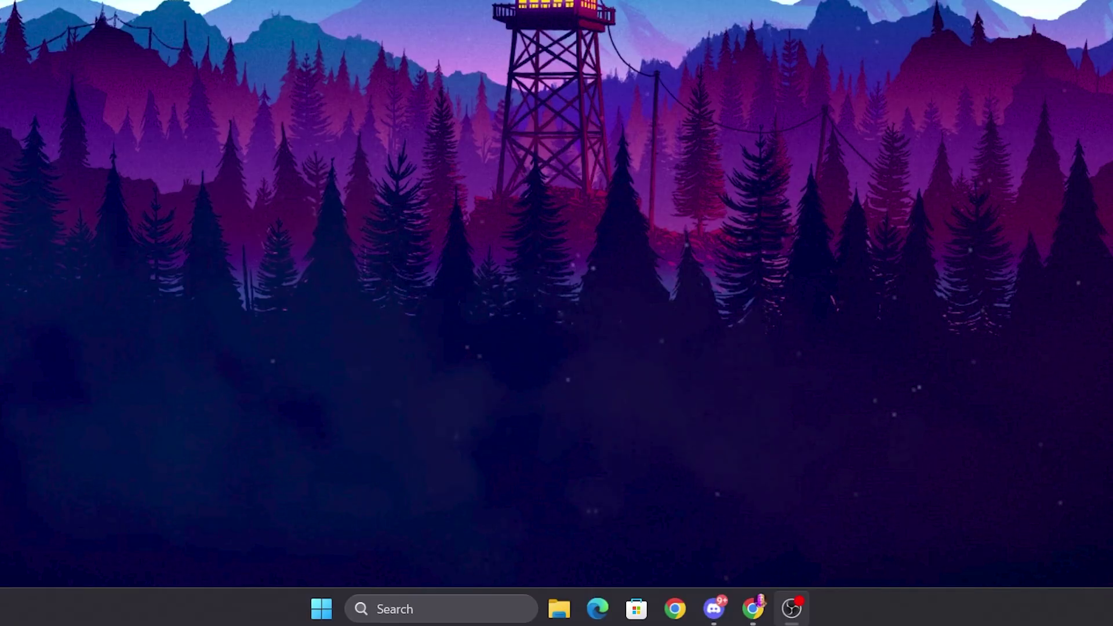
# Search Windows for Core isolation, check the Memory integrity setting in Windows Security, and close the window.
pyautogui.click(406, 609)
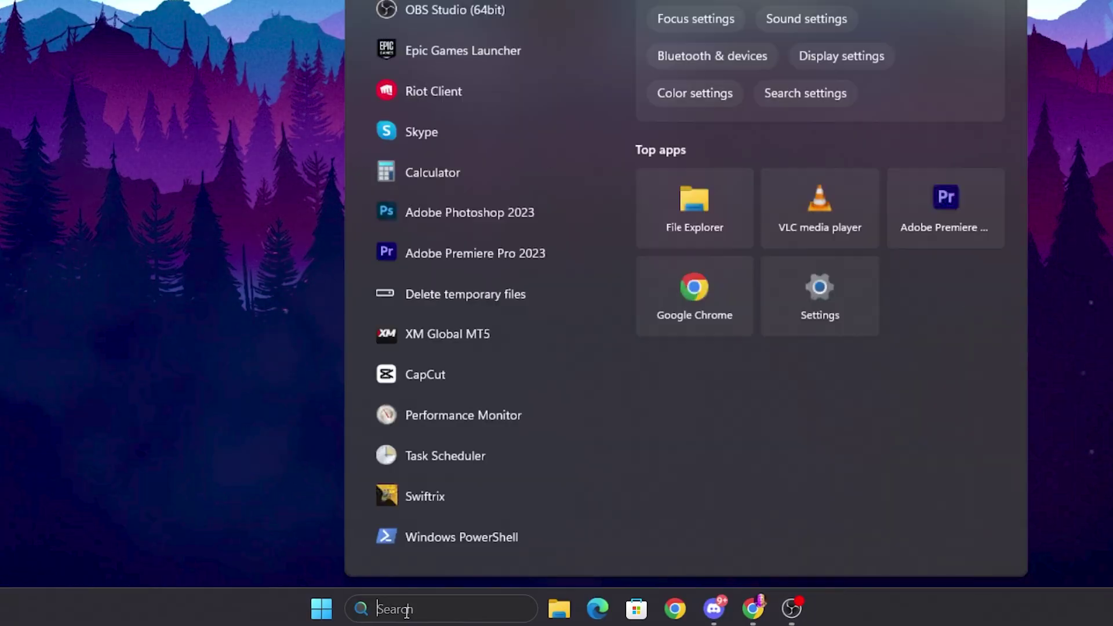
pyautogui.write('cortana')
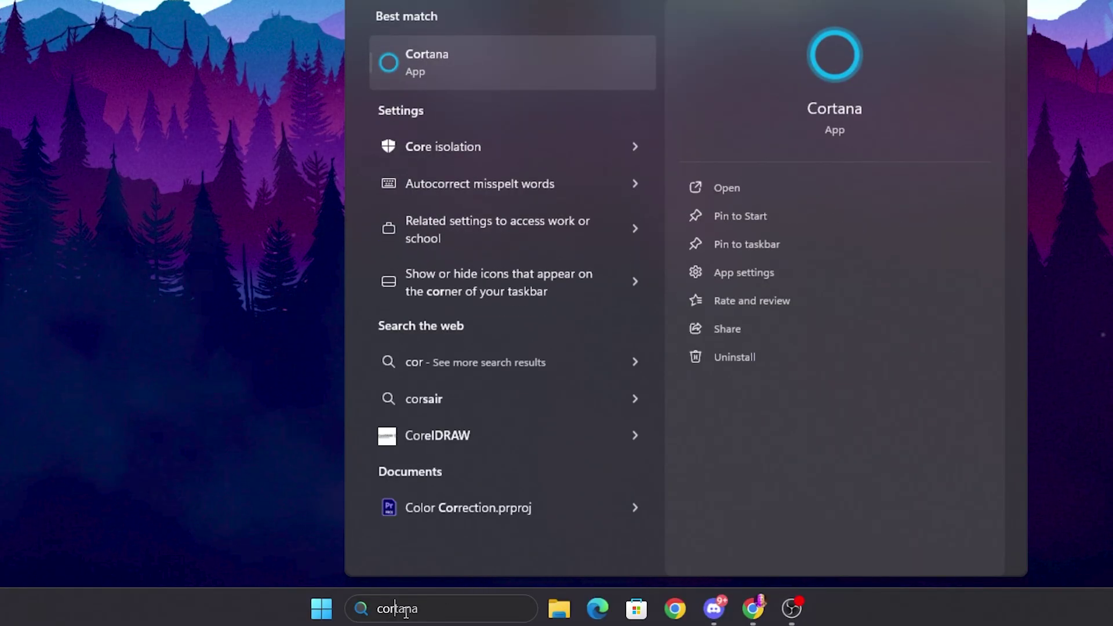
pyautogui.click(444, 149)
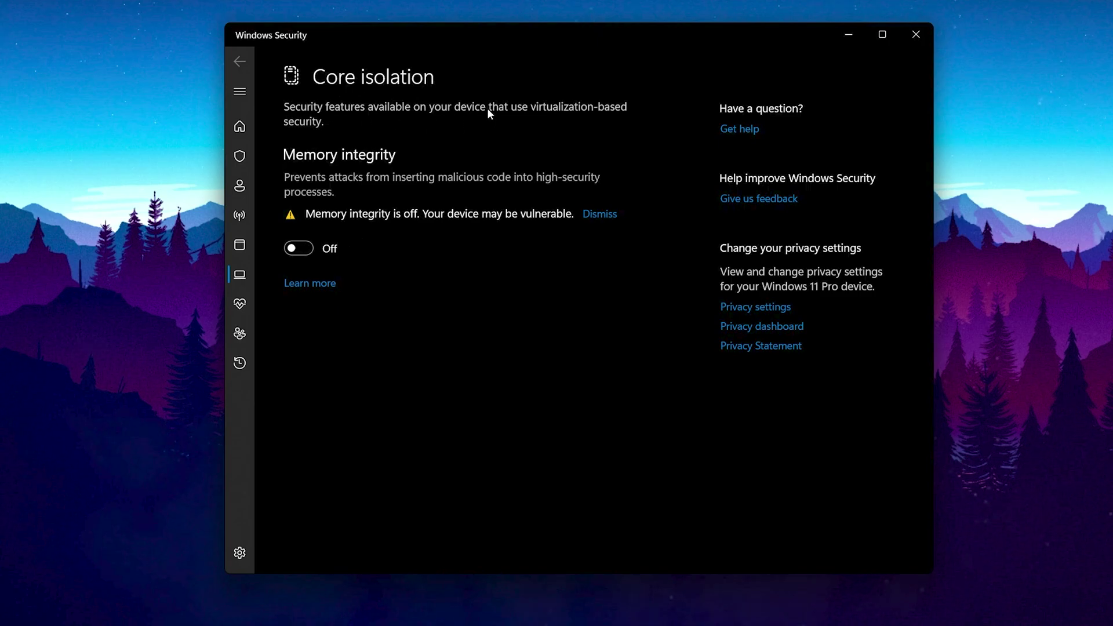
pyautogui.click(921, 39)
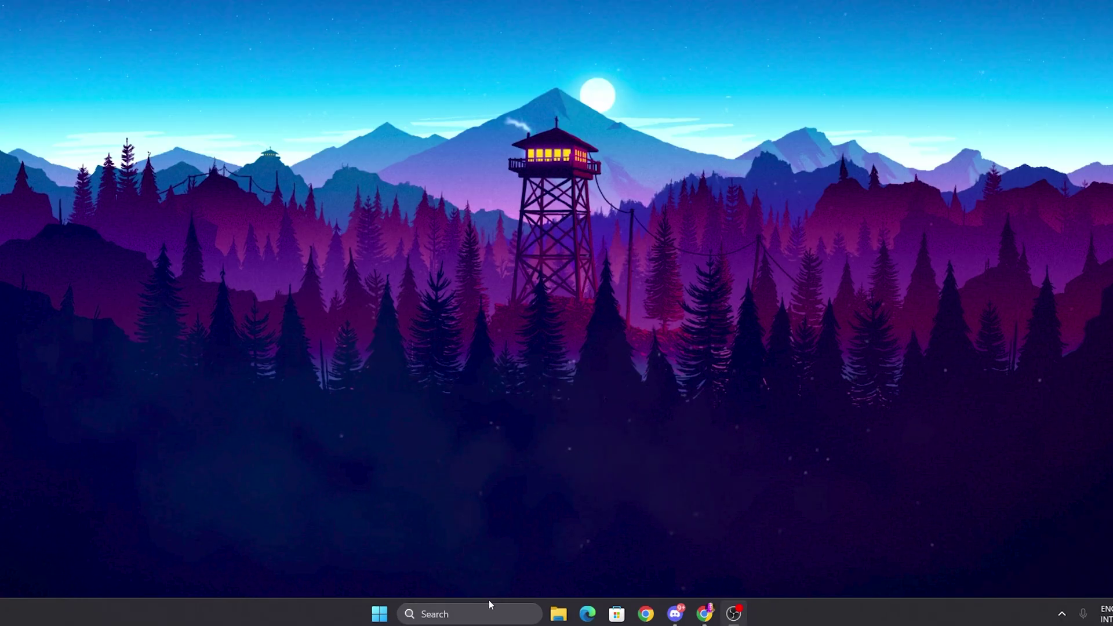
# Search Windows for the Graphics settings and open the default graphics settings page.
pyautogui.click(474, 612)
pyautogui.write('google chrome')
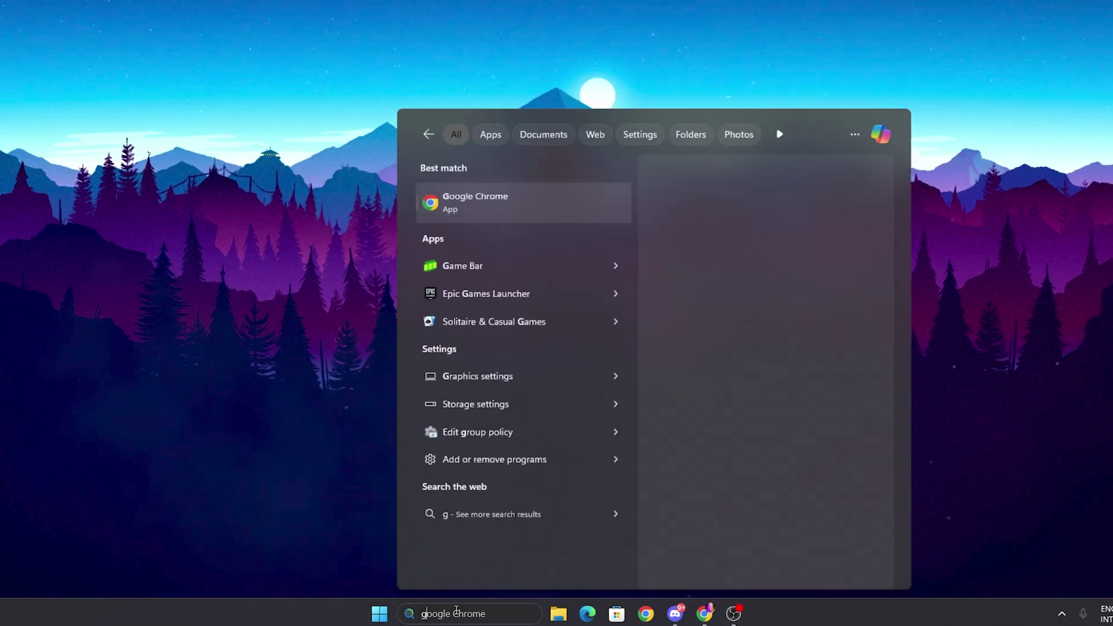
pyautogui.write('rap')
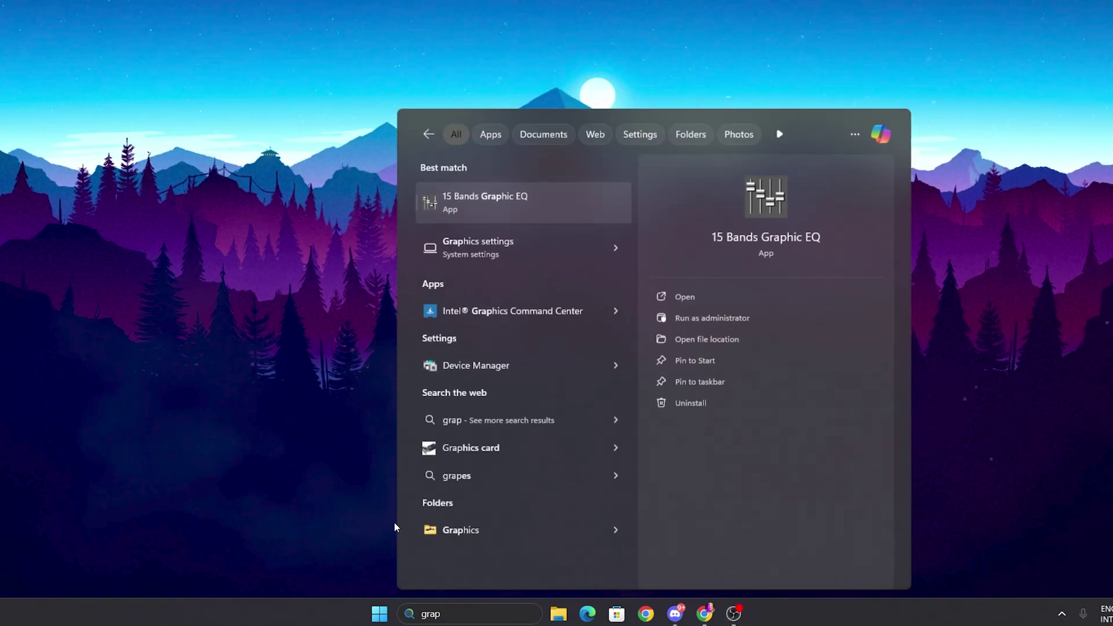
pyautogui.click(503, 252)
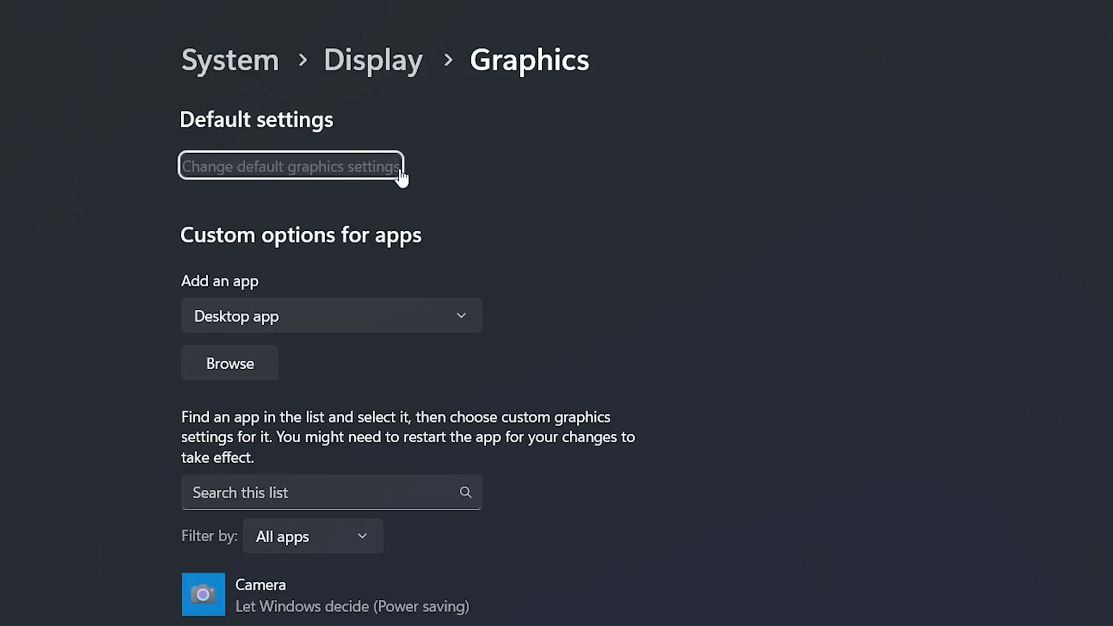
pyautogui.click(260, 168)
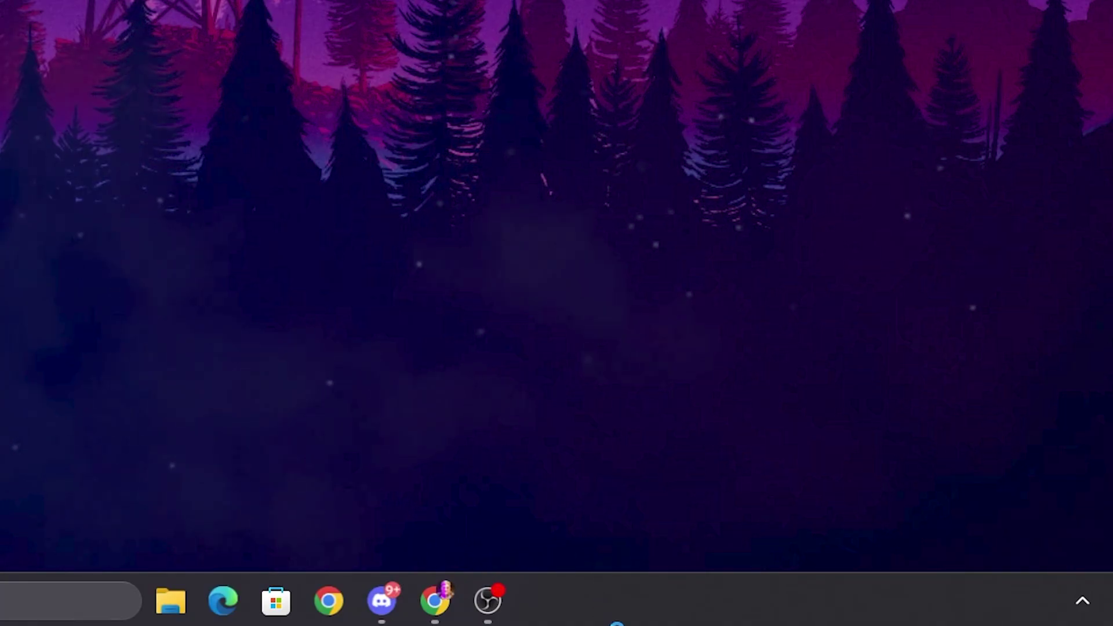
# Open Task Manager and review the startup apps, including the available options for Steam.
pyautogui.rightClick(638, 614)
pyautogui.click(711, 504)
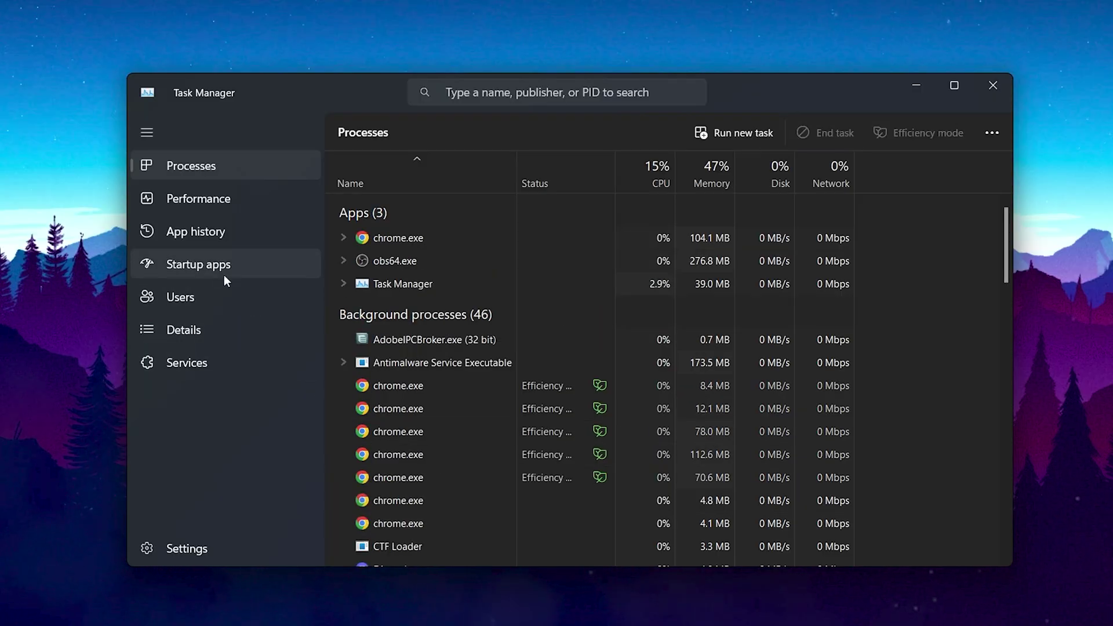
pyautogui.click(204, 264)
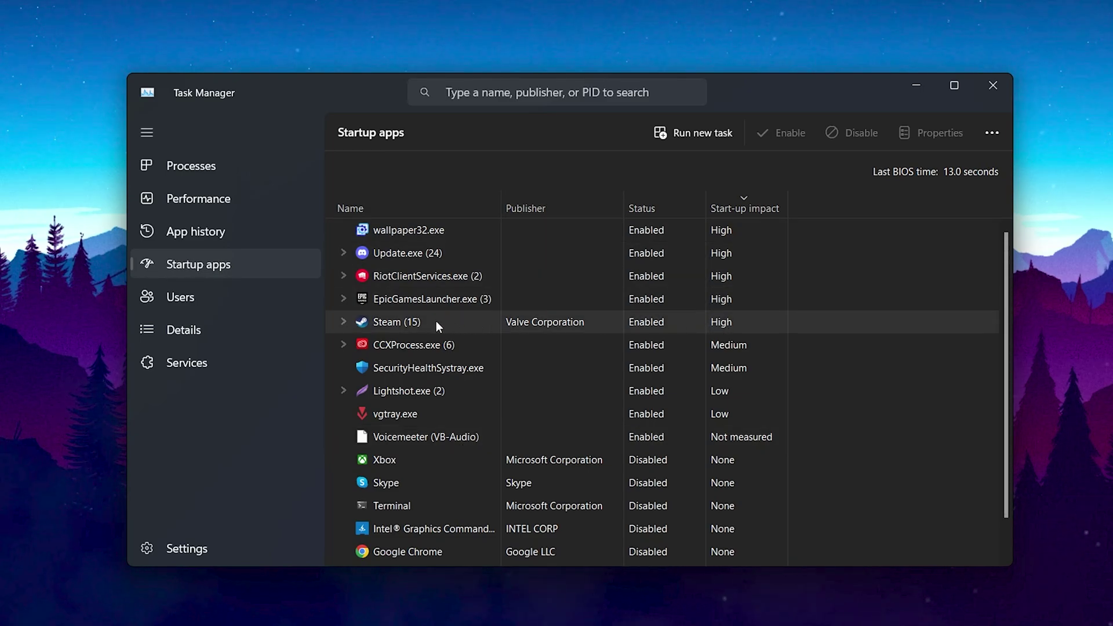
pyautogui.rightClick(382, 322)
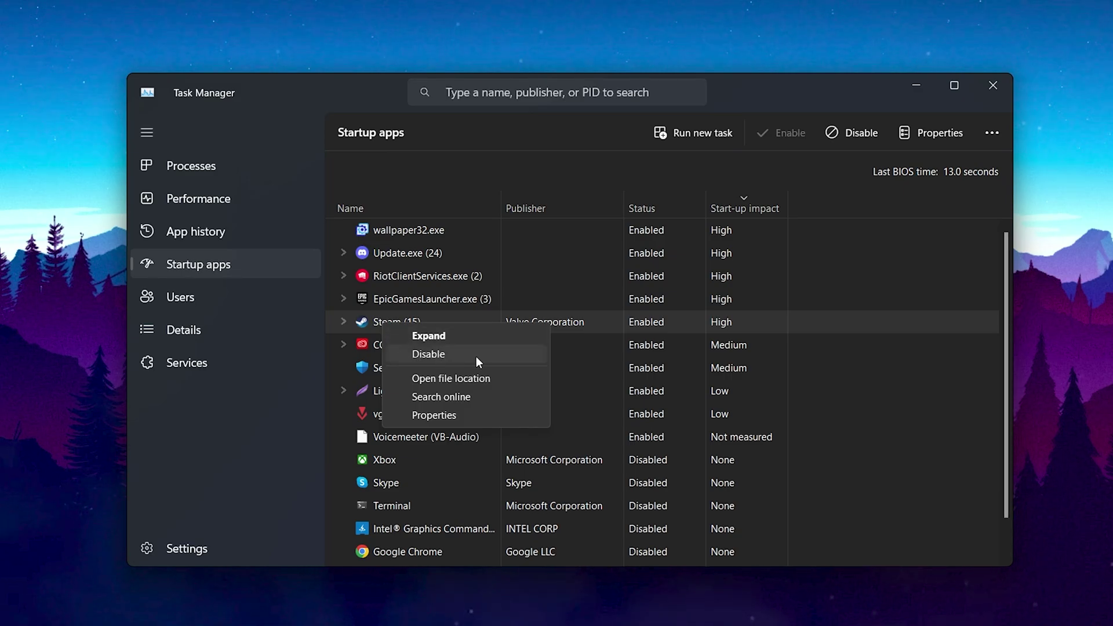
pyautogui.click(679, 321)
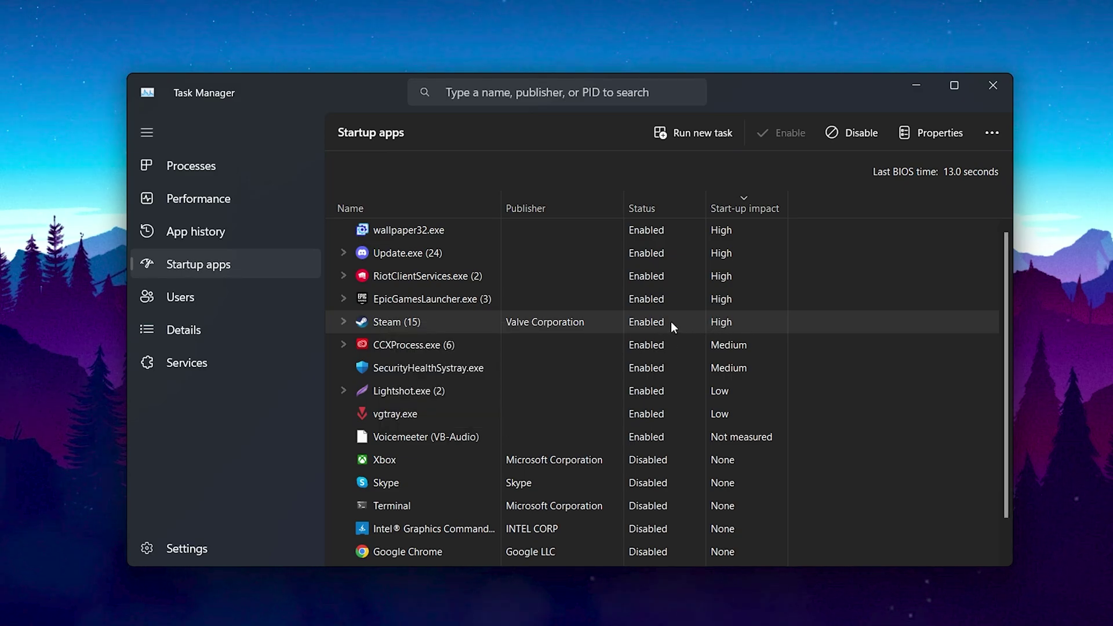
pyautogui.scroll(-1, 476, 450)
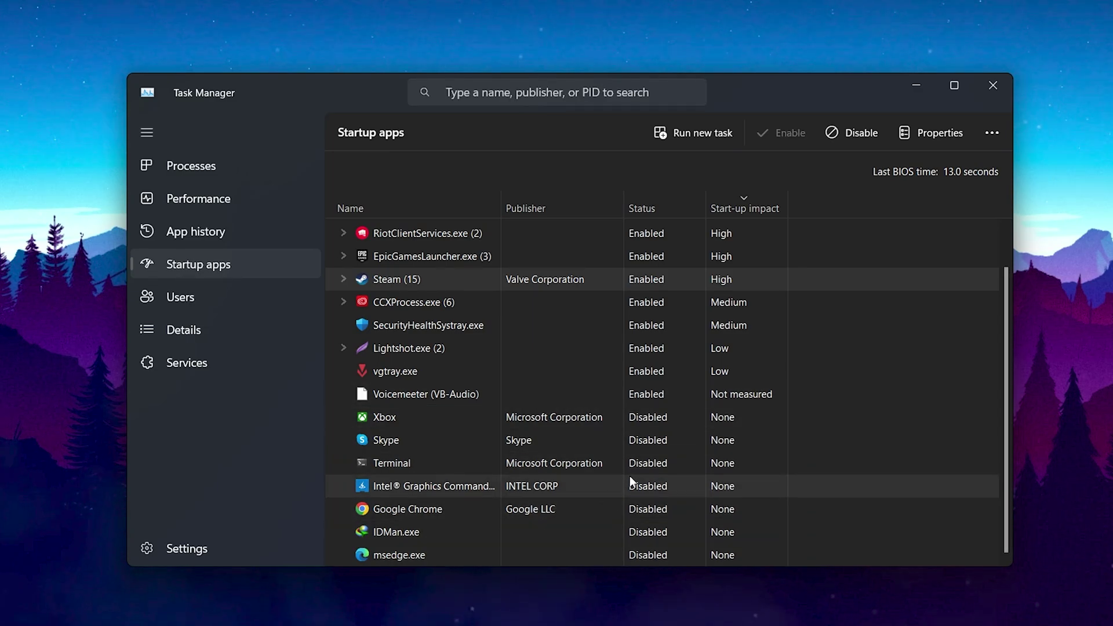
# Find the SysMain service in Task Manager's services list and stop it.
pyautogui.click(191, 364)
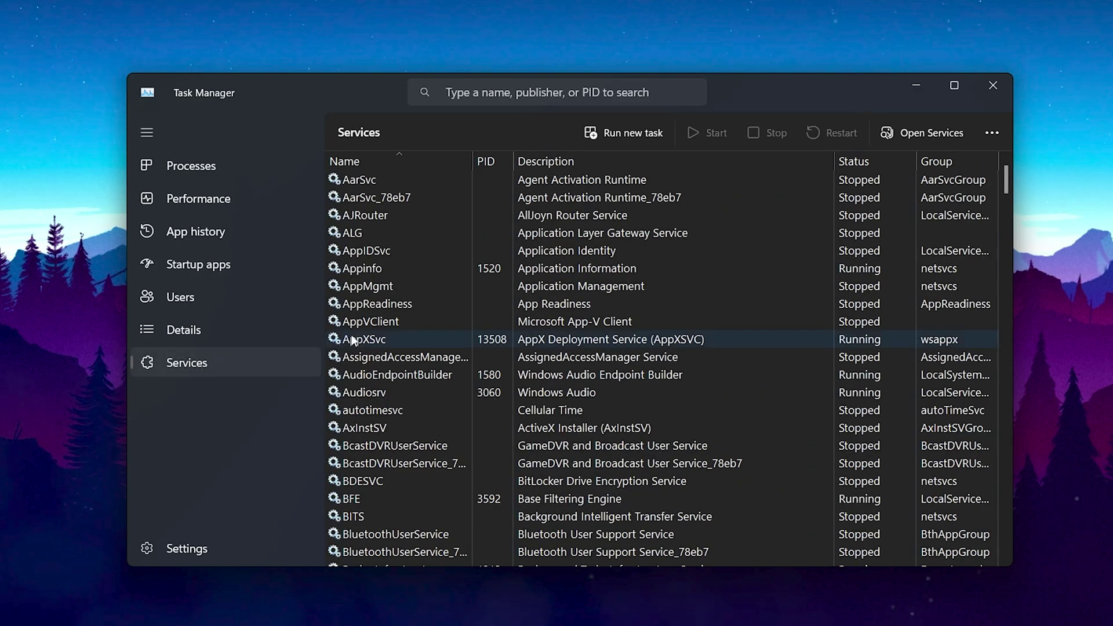
pyautogui.click(372, 199)
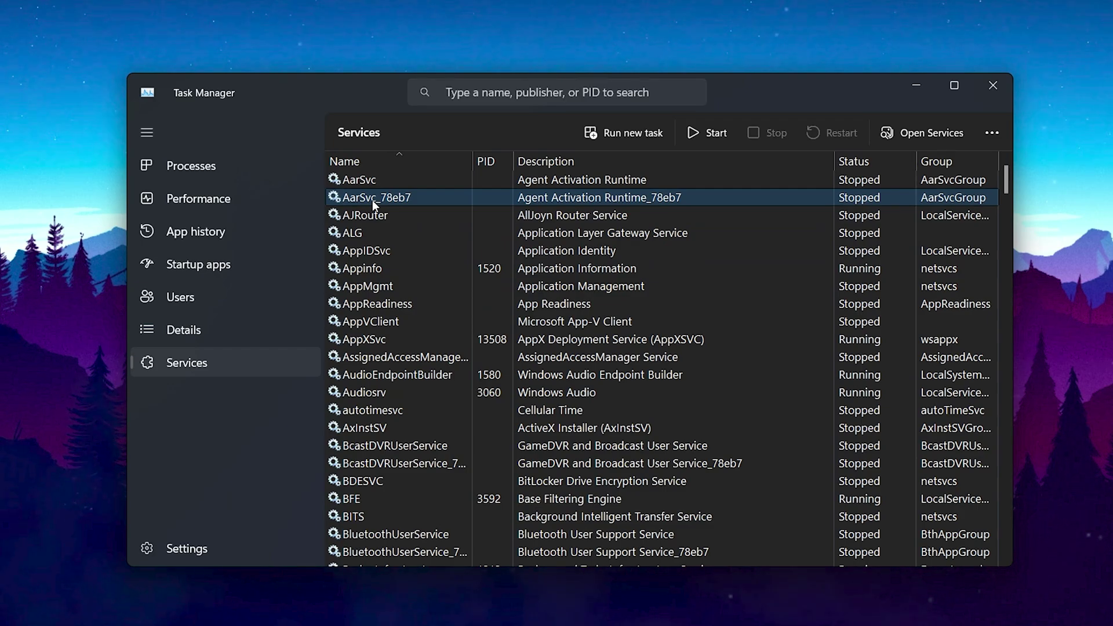
pyautogui.press('s')
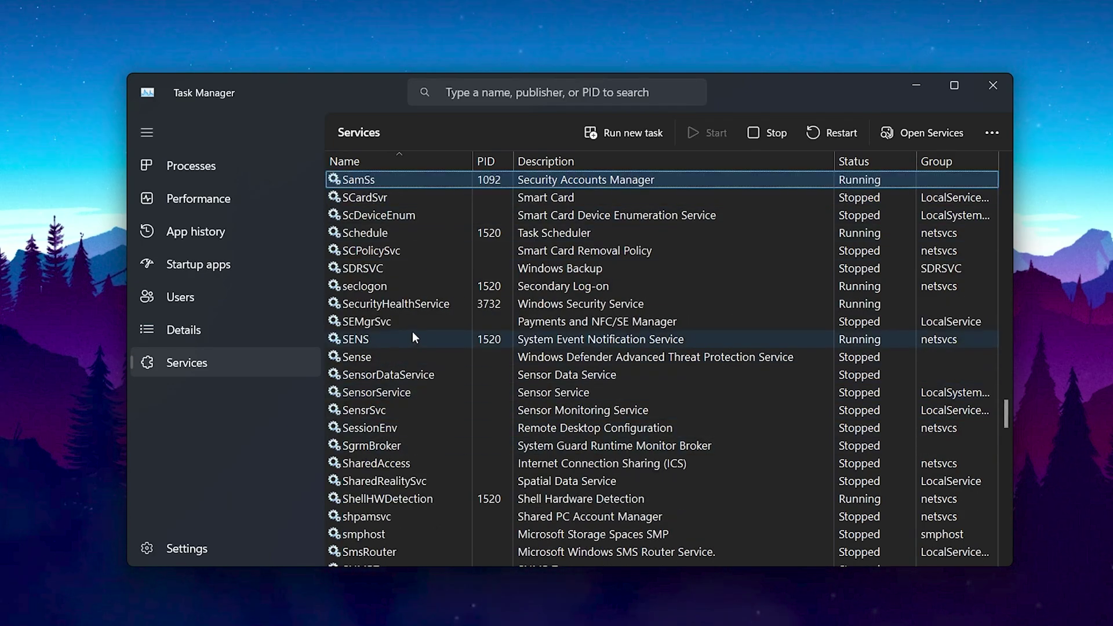
pyautogui.scroll(-4, 428, 333)
pyautogui.scroll(-3, 430, 333)
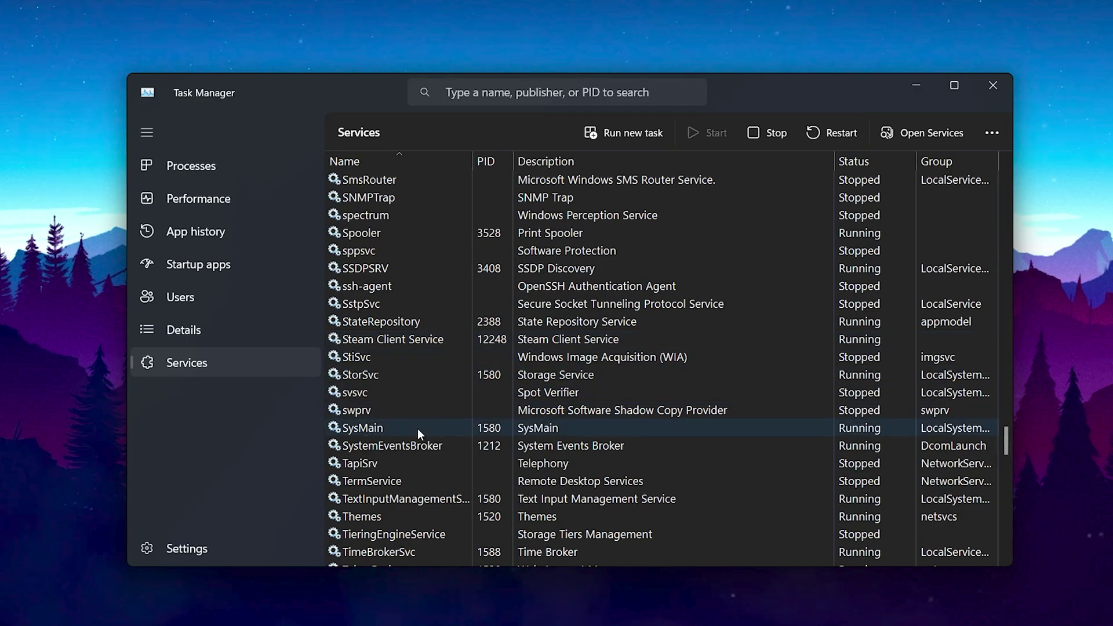
pyautogui.rightClick(366, 433)
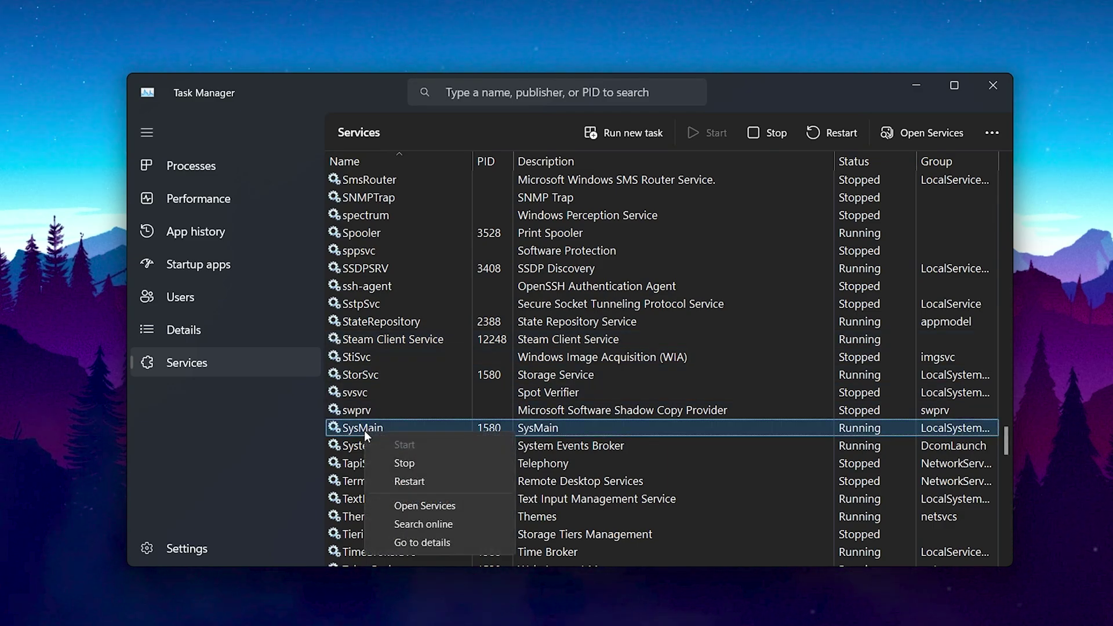
pyautogui.click(415, 465)
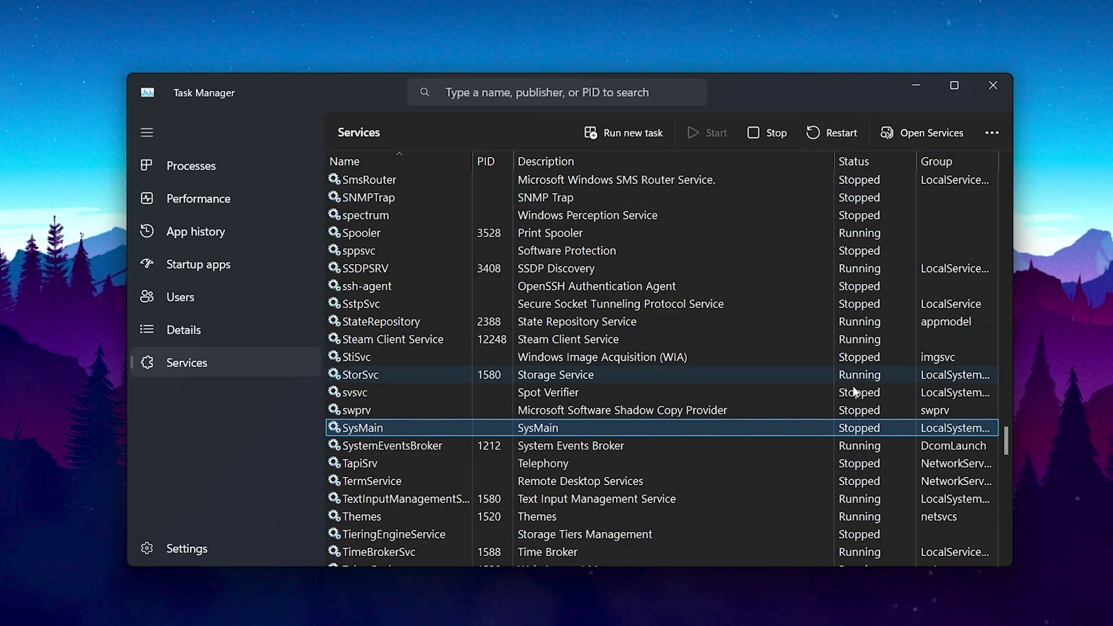
pyautogui.click(378, 430)
# Find the Xbox services near the end of the services list and open the options for XboxGipSvc.
pyautogui.scroll(-6, 462, 375)
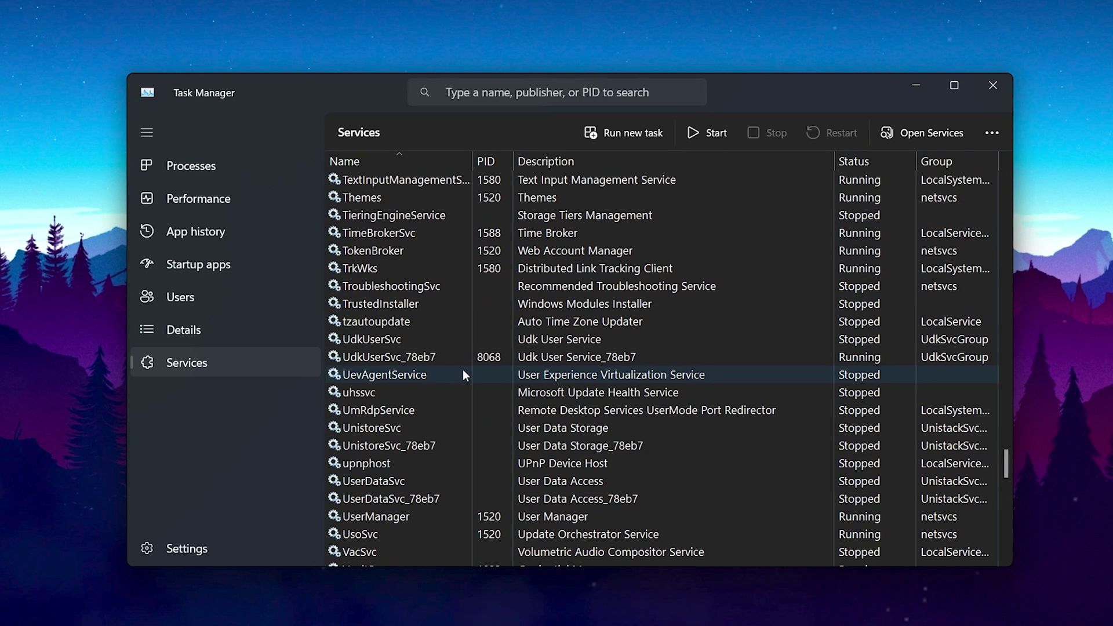
pyautogui.scroll(-20, 462, 374)
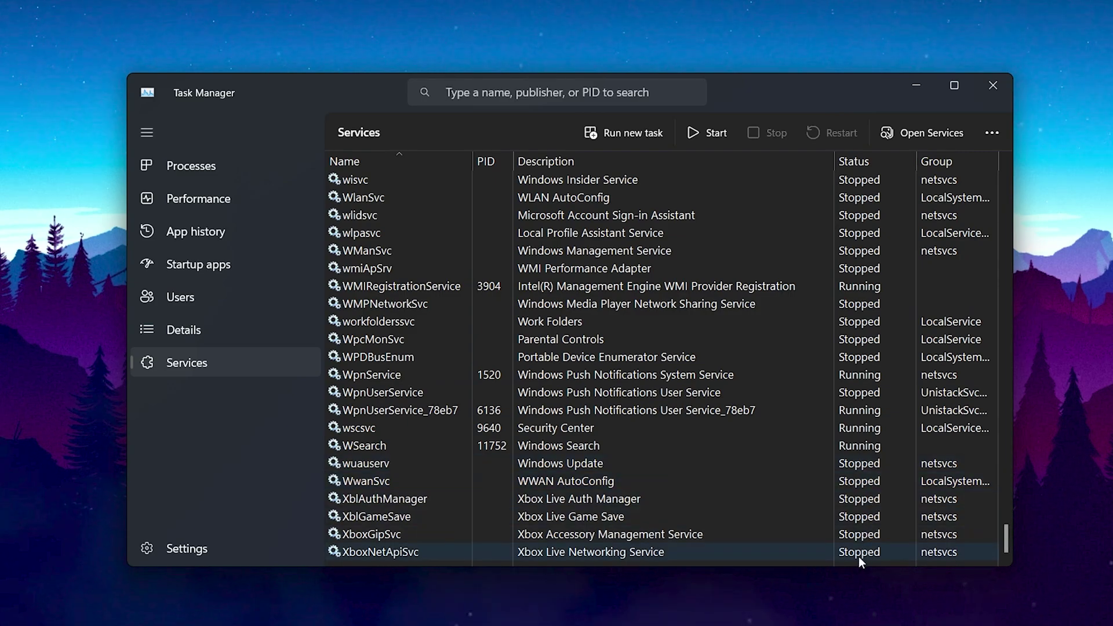
pyautogui.rightClick(362, 534)
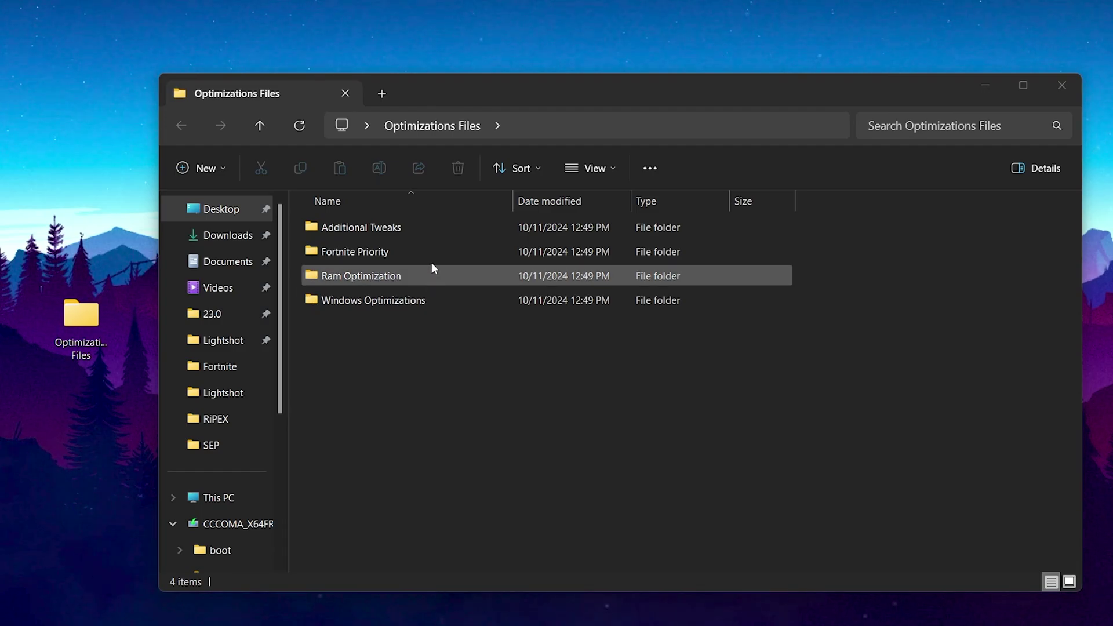
# Add Add_Maximum_processor_frequency_to_Power_Options.reg from the Additional Tweaks folder to the registry.
pyautogui.doubleClick(398, 231)
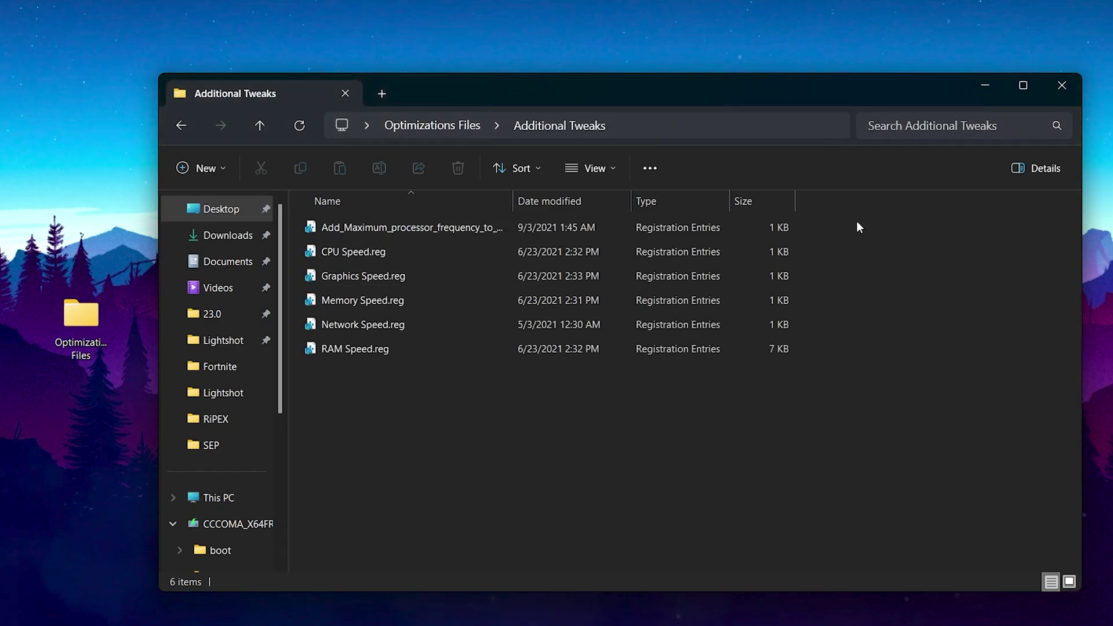
pyautogui.moveTo(856, 220); pyautogui.dragTo(374, 349)
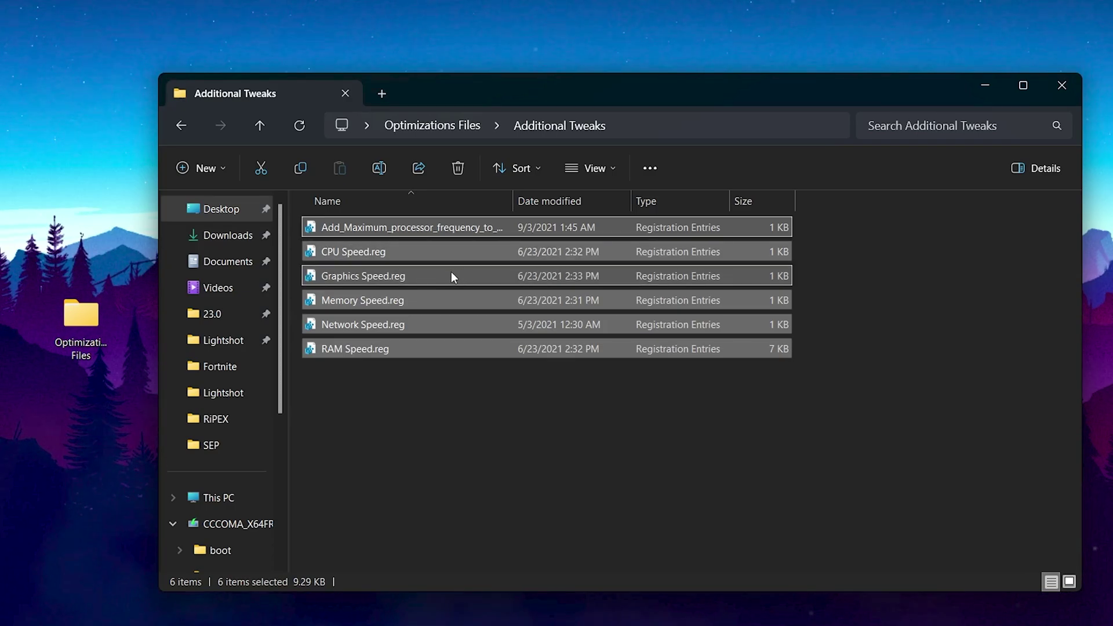
pyautogui.click(379, 297)
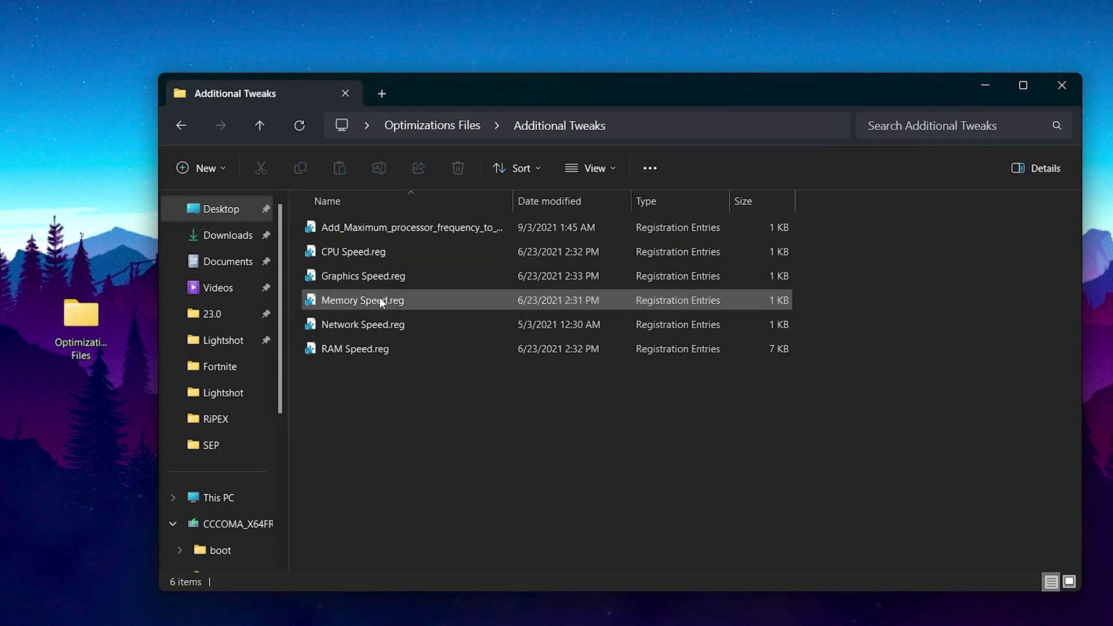
pyautogui.doubleClick(383, 224)
pyautogui.click(536, 509)
pyautogui.click(705, 373)
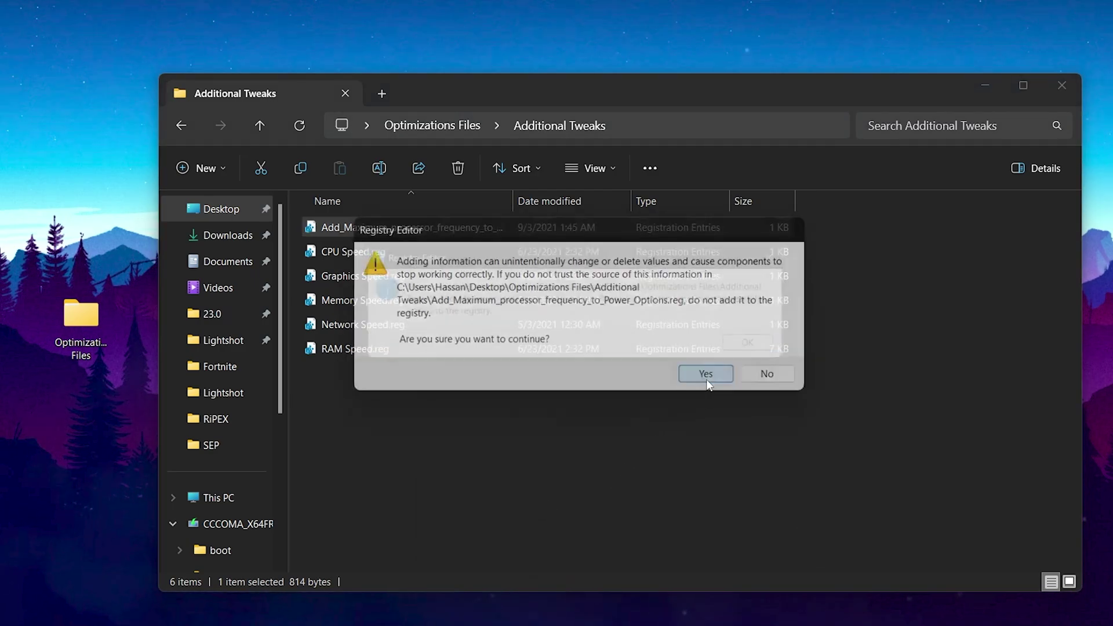
pyautogui.click(763, 350)
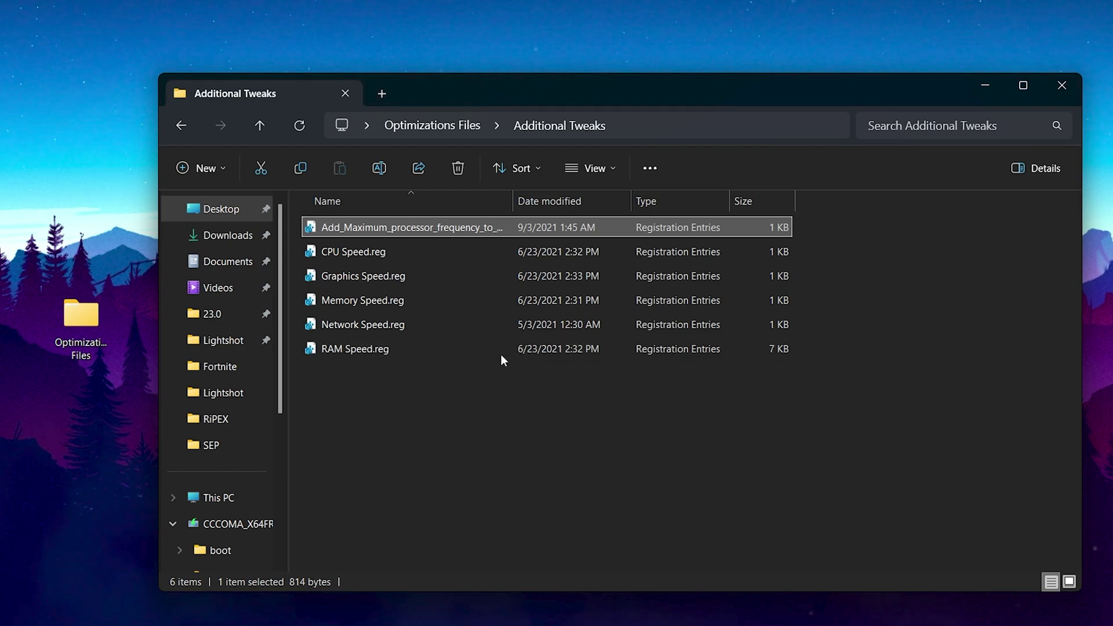
# Add Fortnite High Priority.reg from the Fortnite Priority folder to the registry.
pyautogui.hotkey('alt', 'Left')
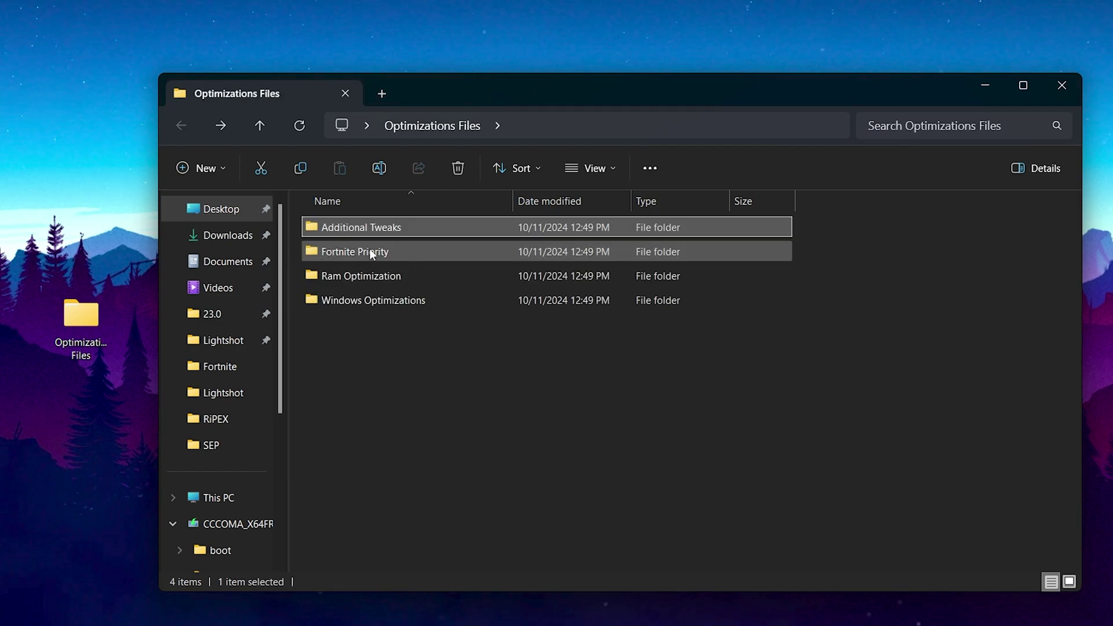
pyautogui.doubleClick(422, 256)
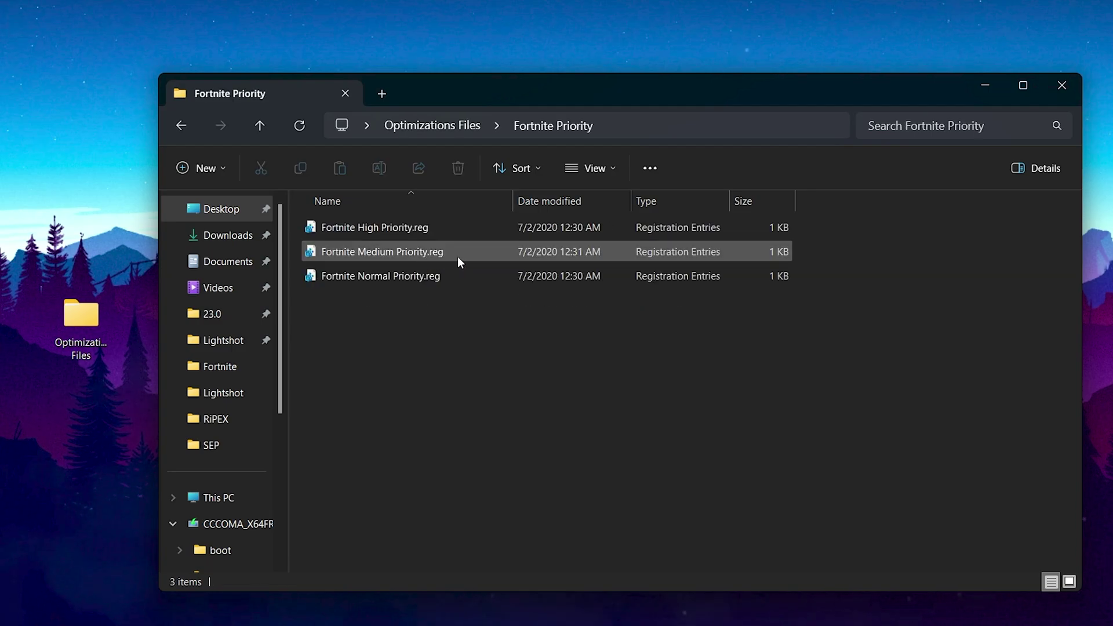
pyautogui.doubleClick(462, 228)
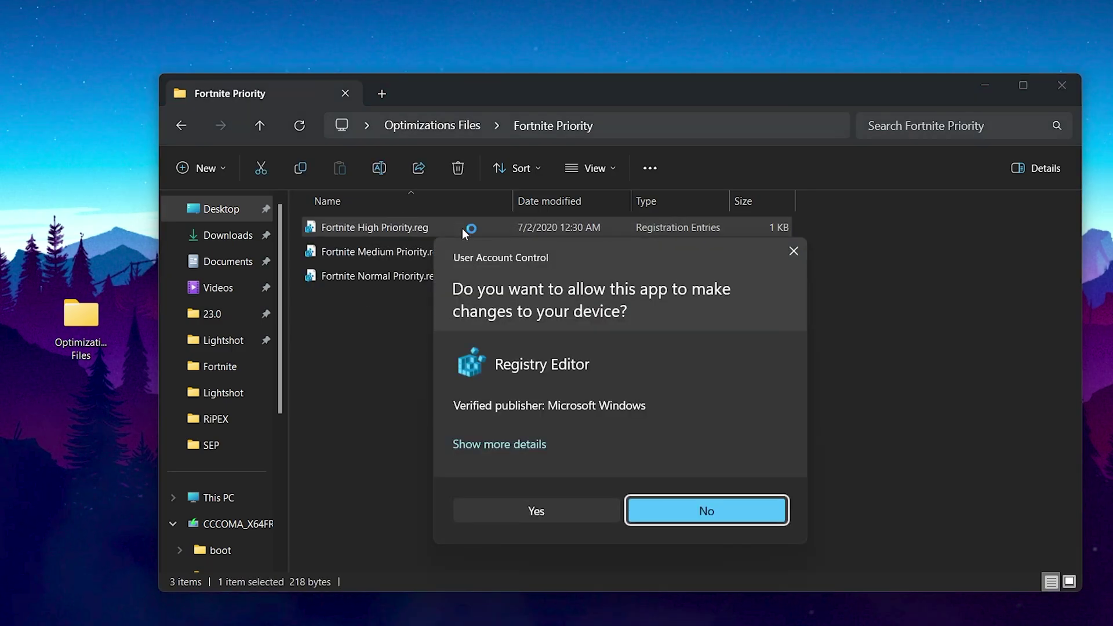
pyautogui.click(544, 510)
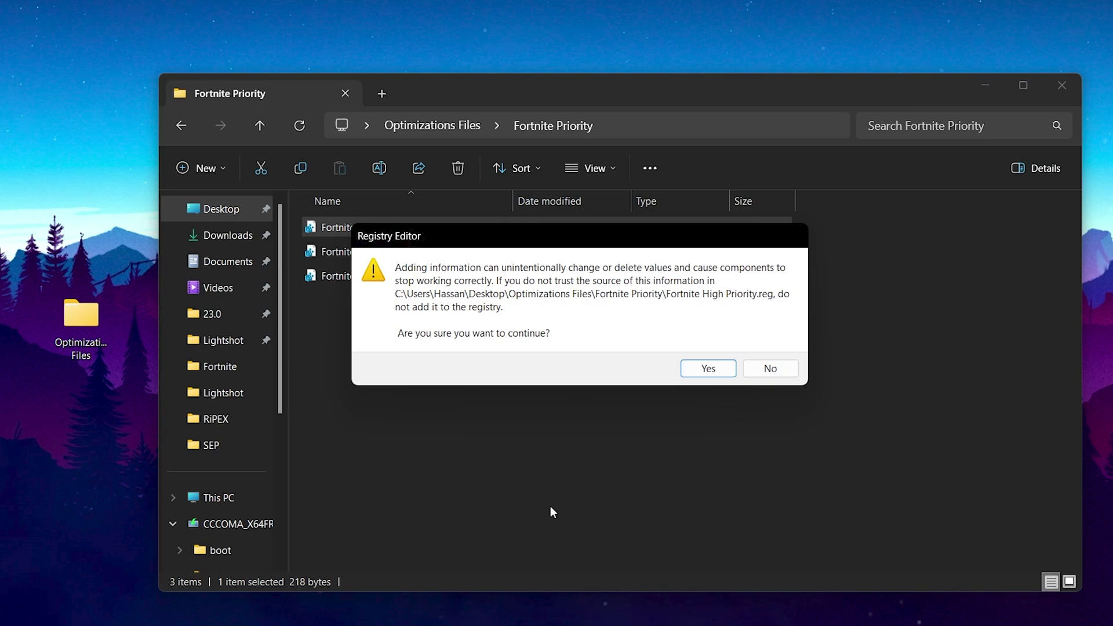
pyautogui.click(699, 370)
pyautogui.click(770, 343)
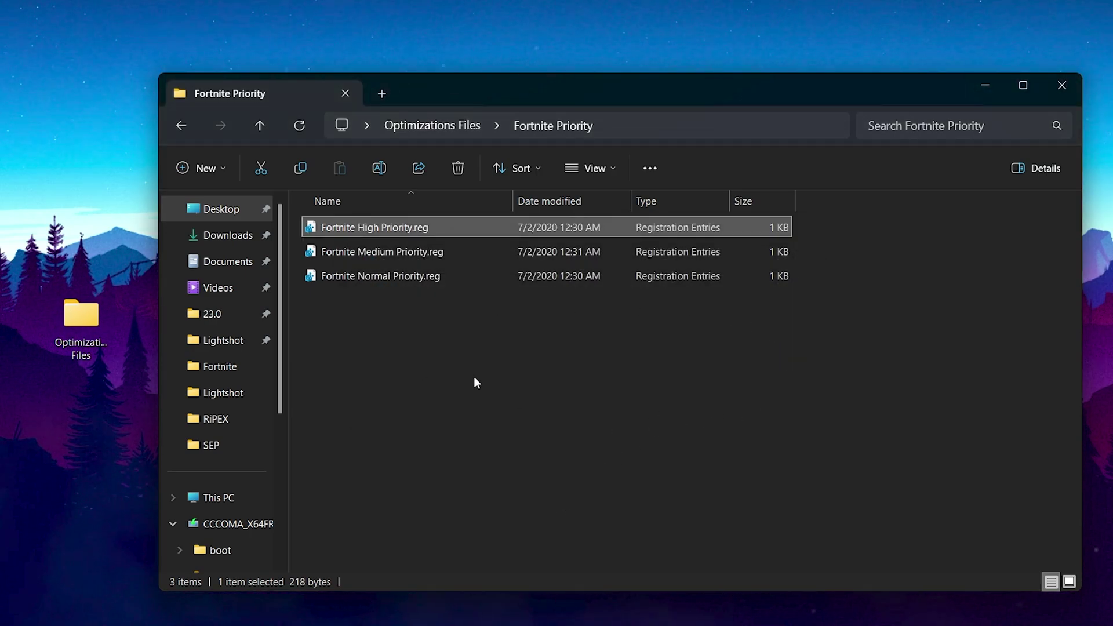
# Add 16GB Ram.reg from the Ram Optimization folder to the registry.
pyautogui.hotkey('alt', 'Left')
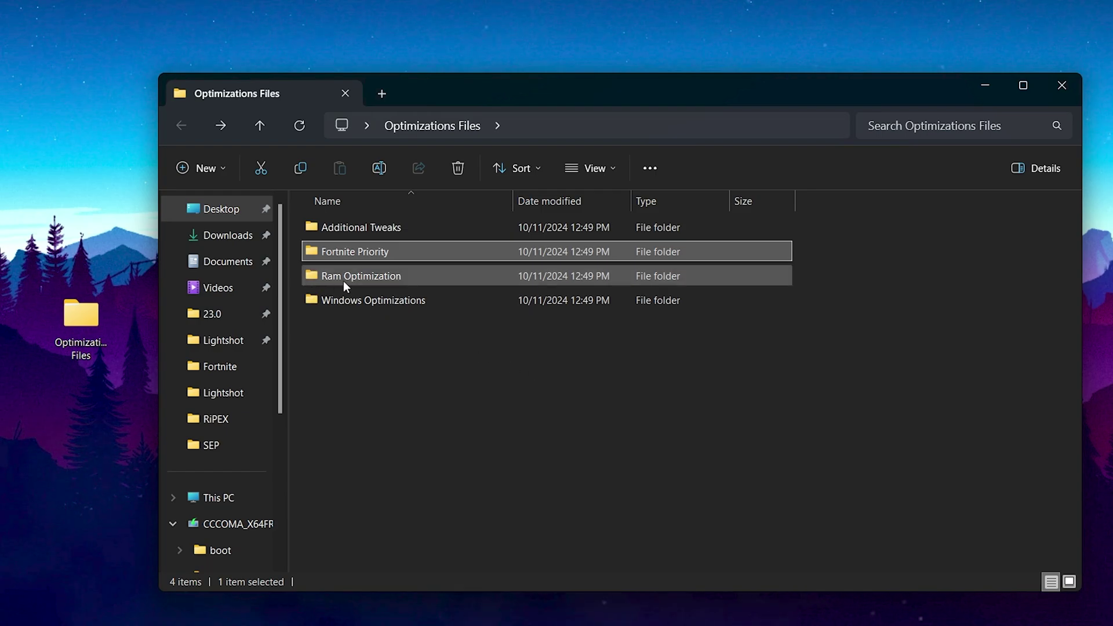
pyautogui.doubleClick(492, 279)
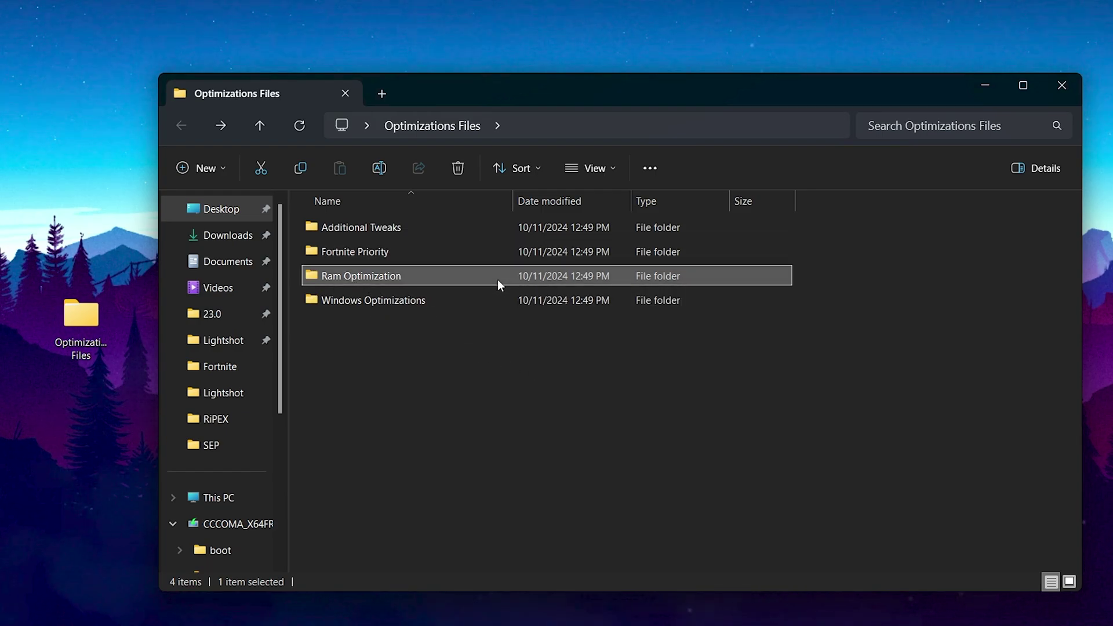
pyautogui.moveTo(864, 216); pyautogui.dragTo(419, 381)
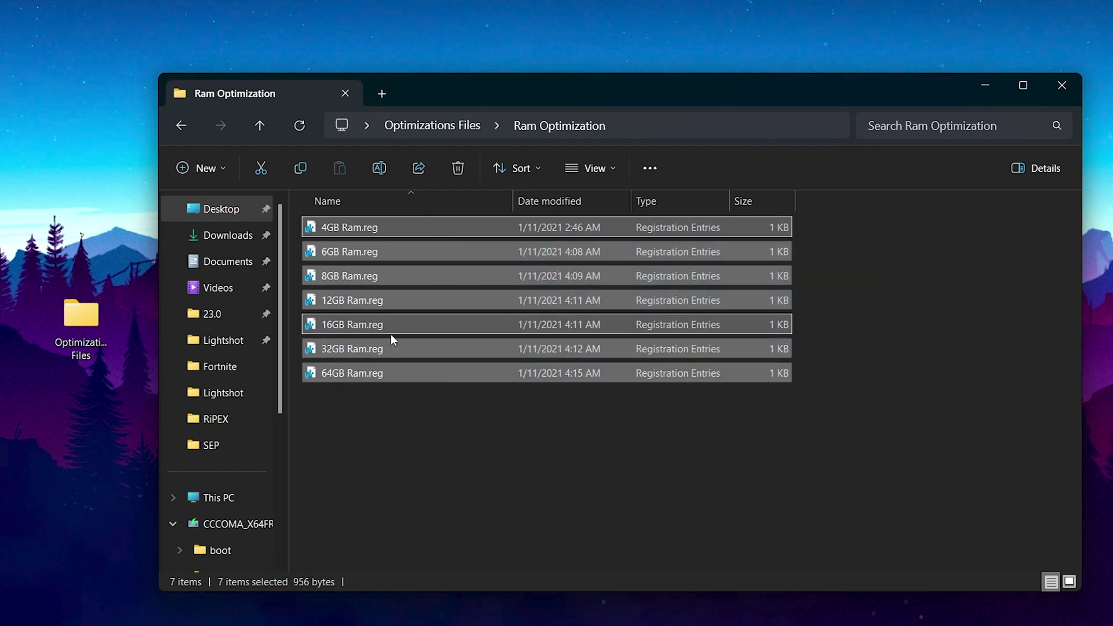
pyautogui.click(408, 423)
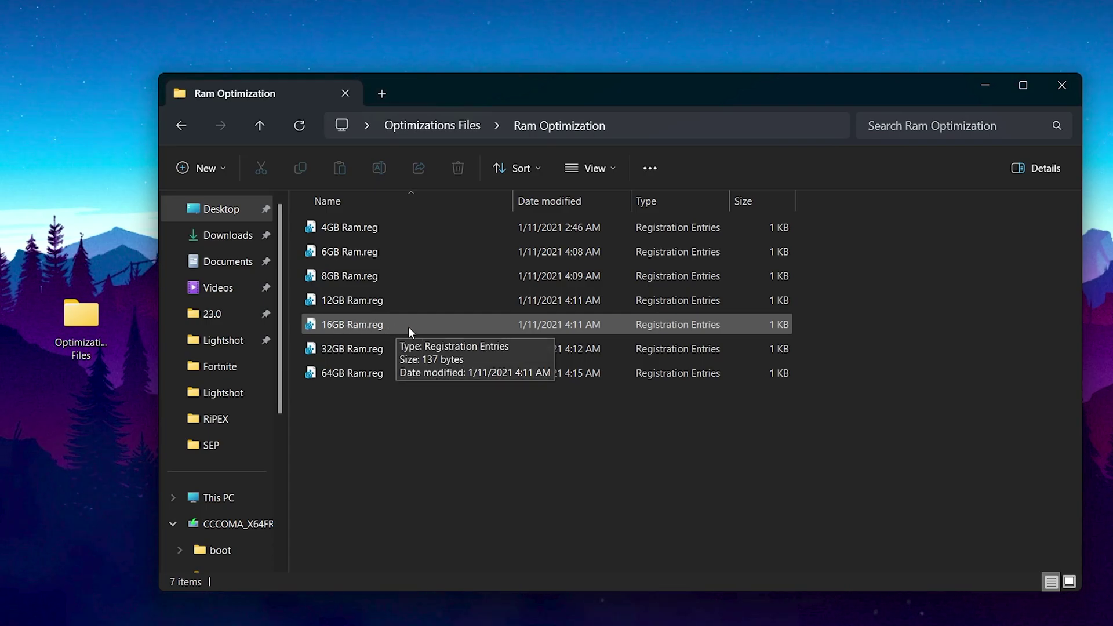
pyautogui.doubleClick(375, 329)
pyautogui.click(531, 508)
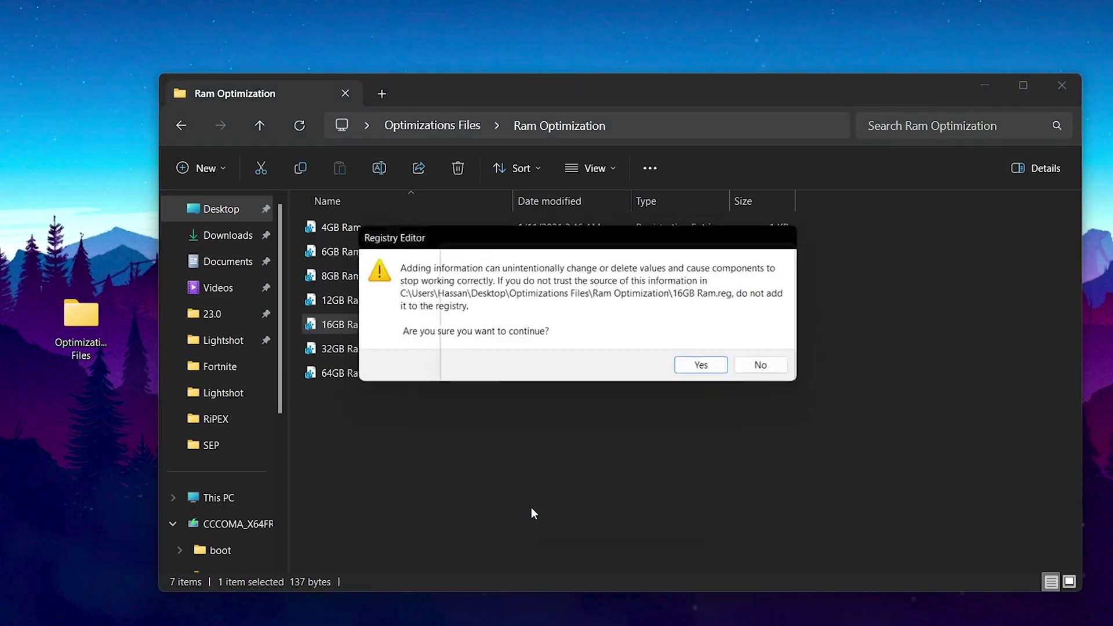
pyautogui.click(706, 369)
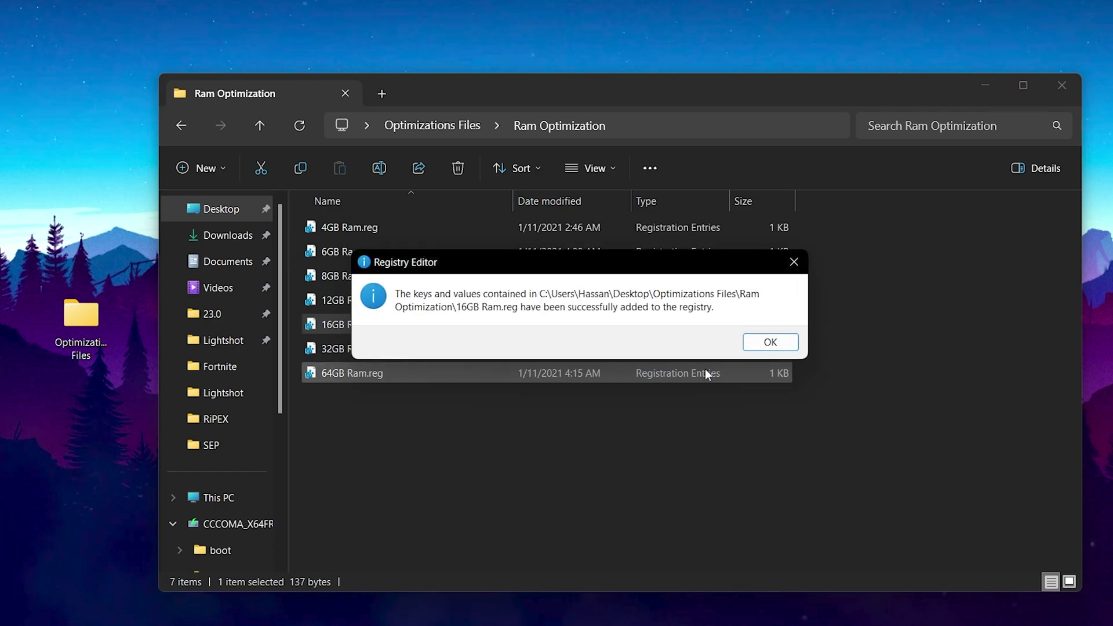
pyautogui.click(768, 343)
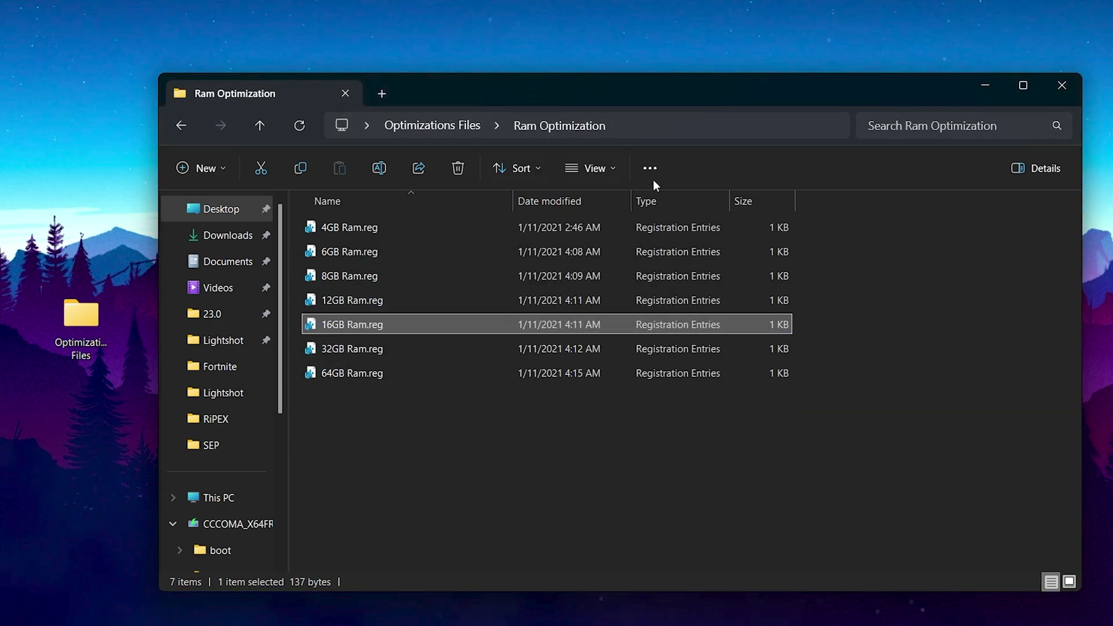
# Add Boost PC Responsiveness.reg from the Windows Optimizations folder to the registry, then select all the files in that folder.
pyautogui.hotkey('alt', 'Left')
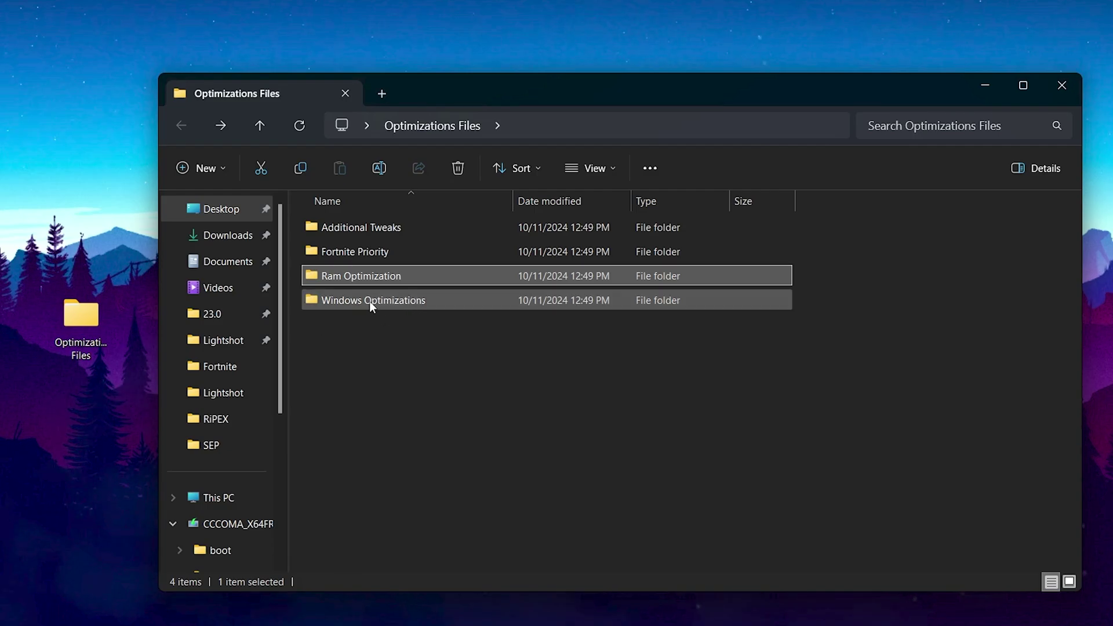
pyautogui.doubleClick(374, 300)
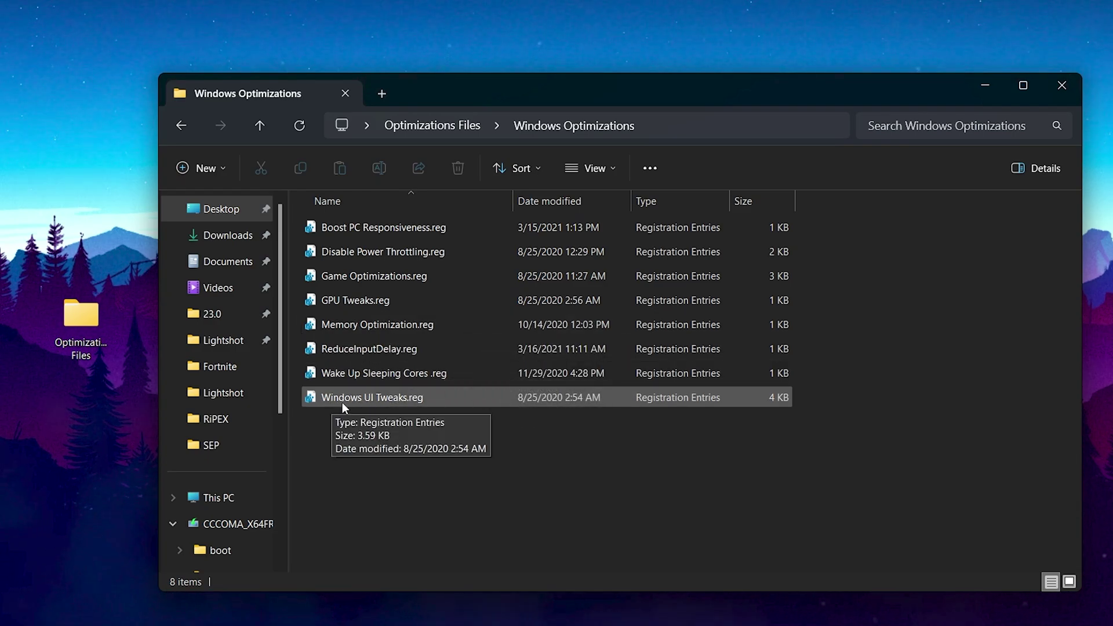
pyautogui.moveTo(375, 447); pyautogui.dragTo(457, 216)
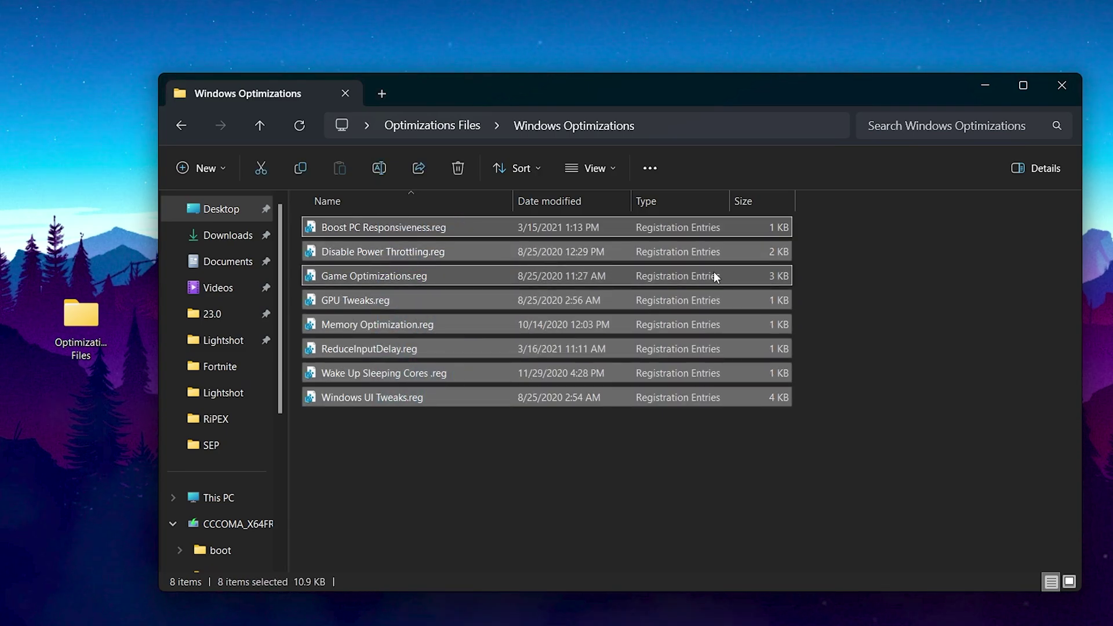
pyautogui.doubleClick(400, 227)
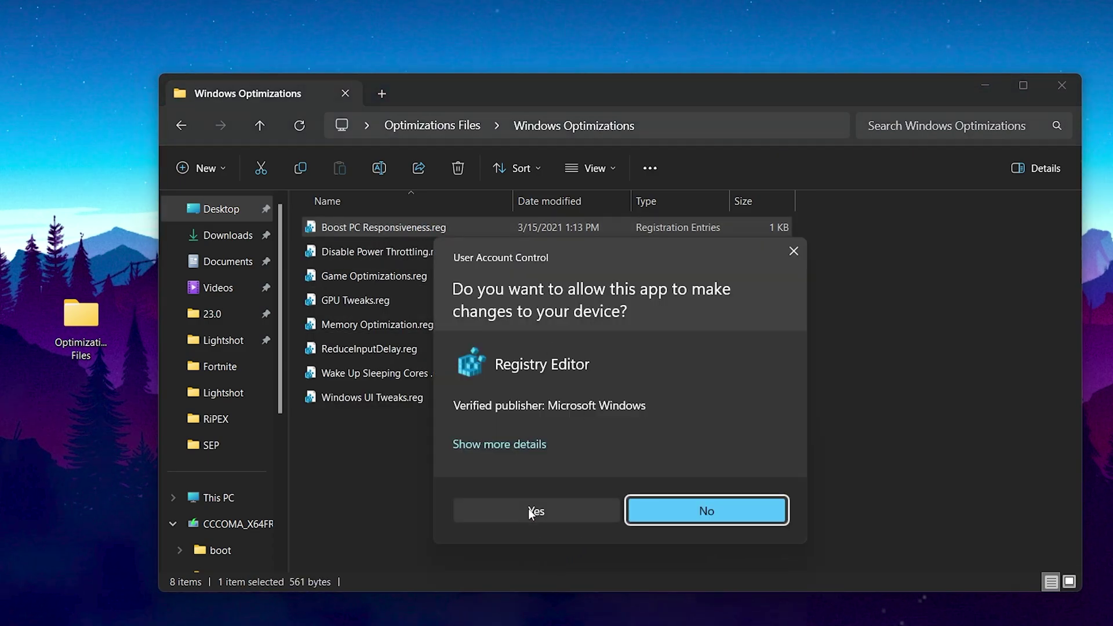
pyautogui.click(529, 511)
pyautogui.click(708, 366)
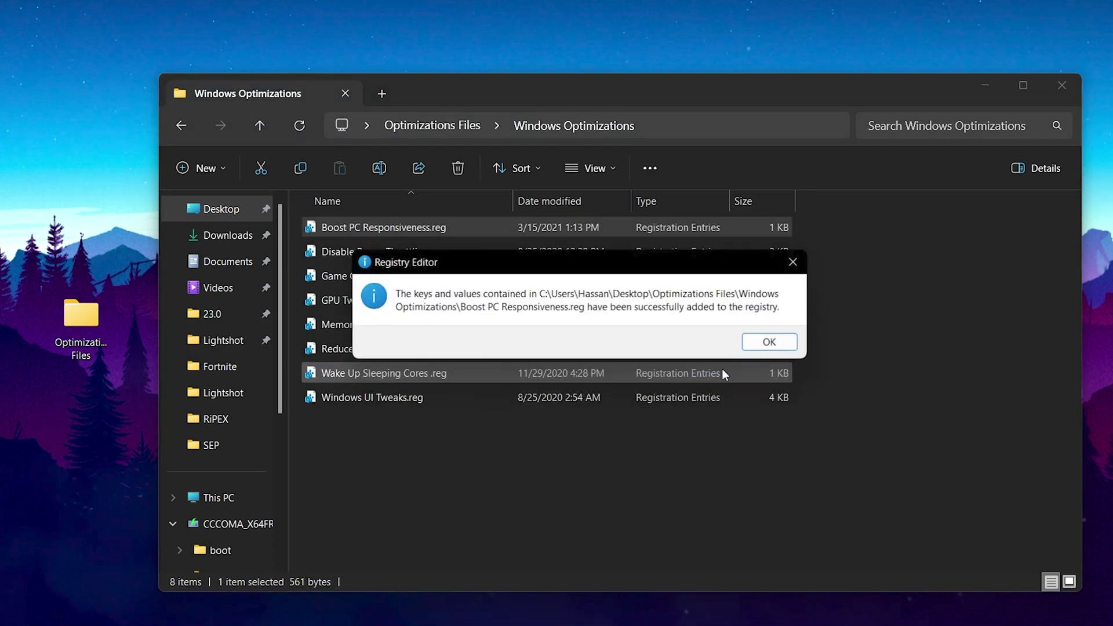
pyautogui.click(771, 343)
pyautogui.moveTo(828, 230); pyautogui.dragTo(383, 434)
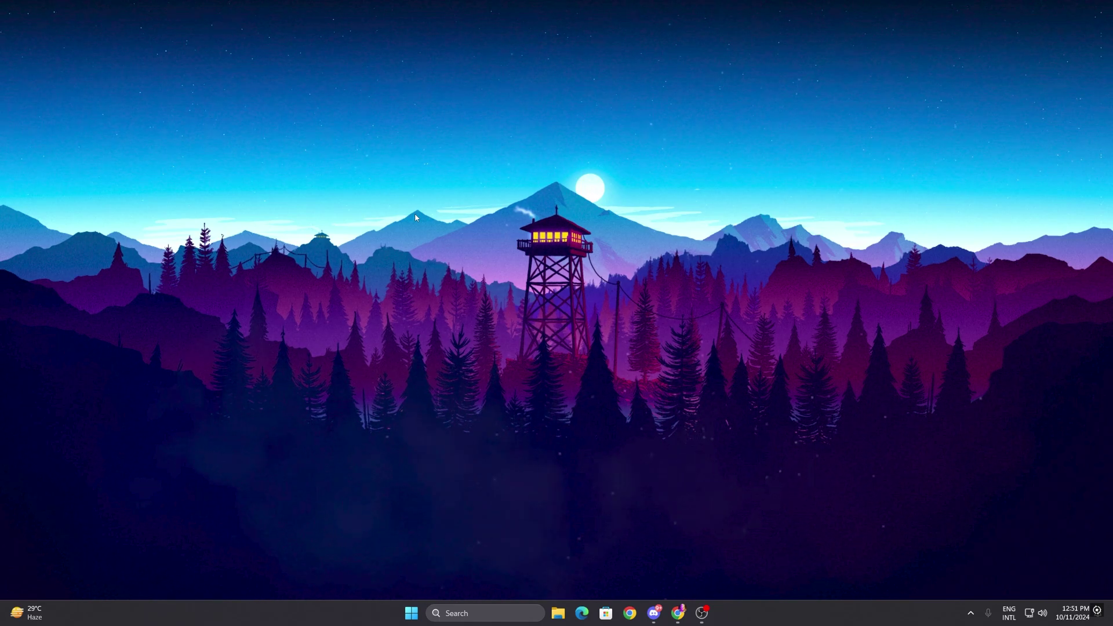
# Open the global 3D settings in NVIDIA Control Panel.
pyautogui.rightClick(454, 165)
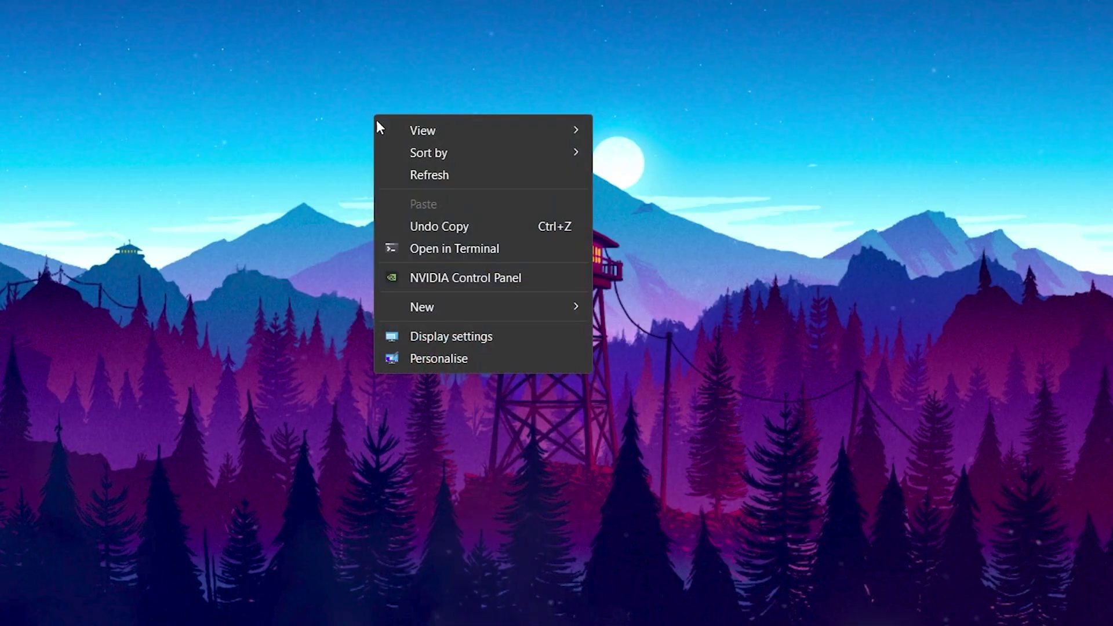
pyautogui.click(497, 251)
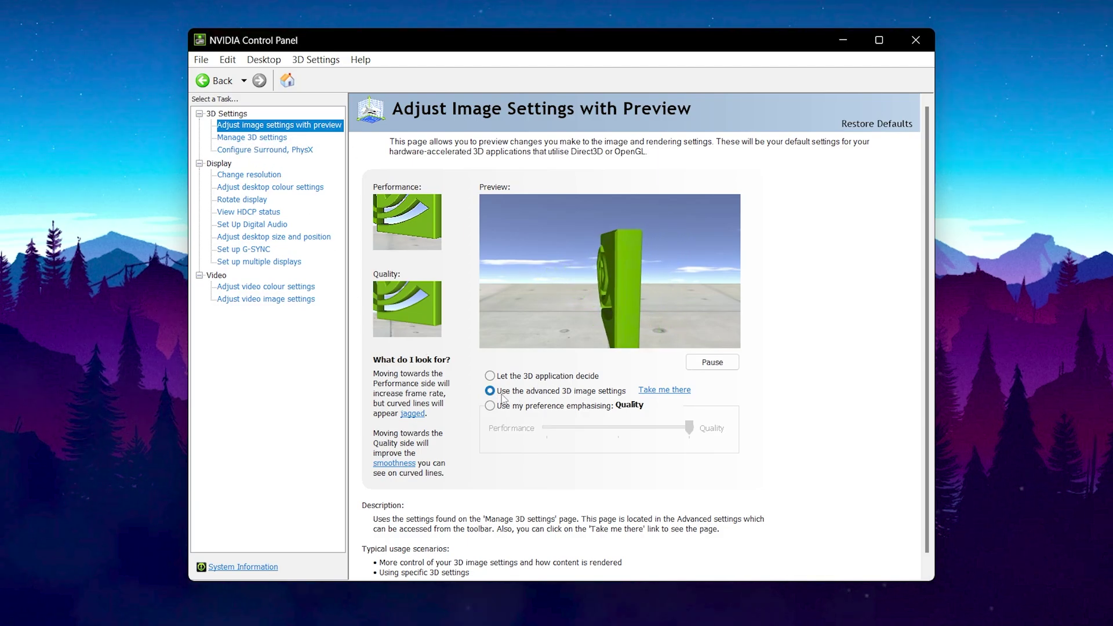
pyautogui.click(251, 139)
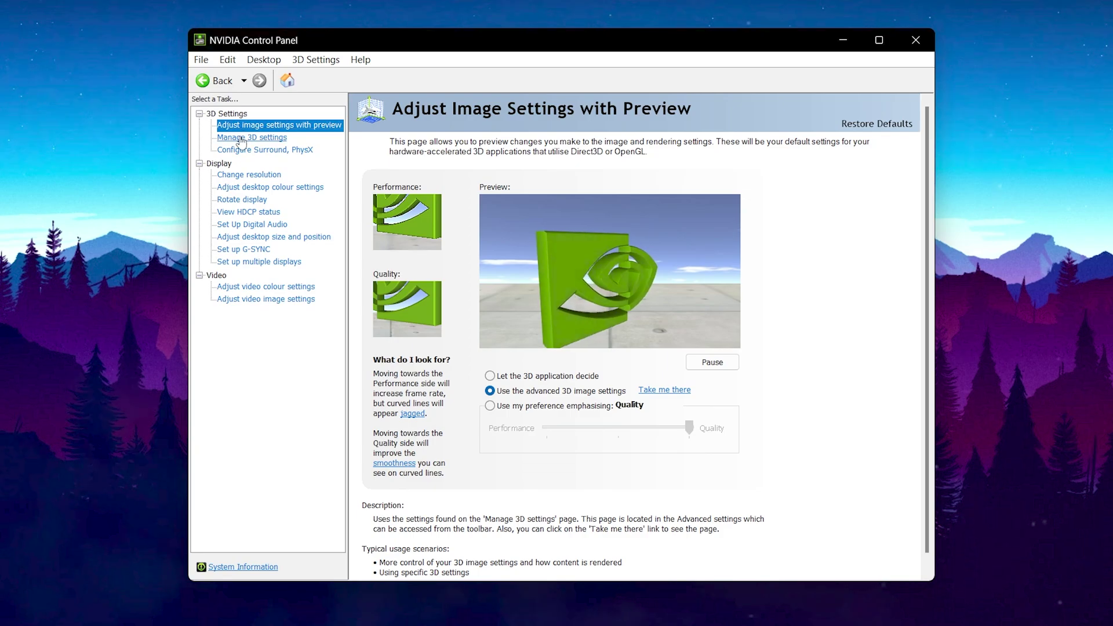
pyautogui.moveTo(542, 293)
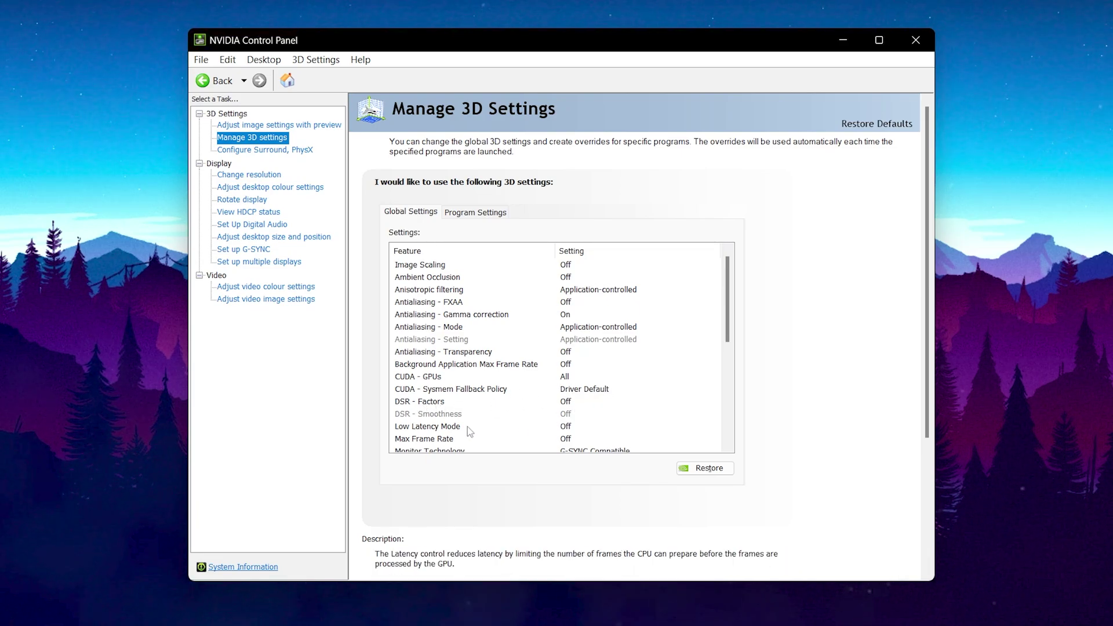
# Set Low Latency Mode to Ultra in the global 3D settings.
pyautogui.click(564, 428)
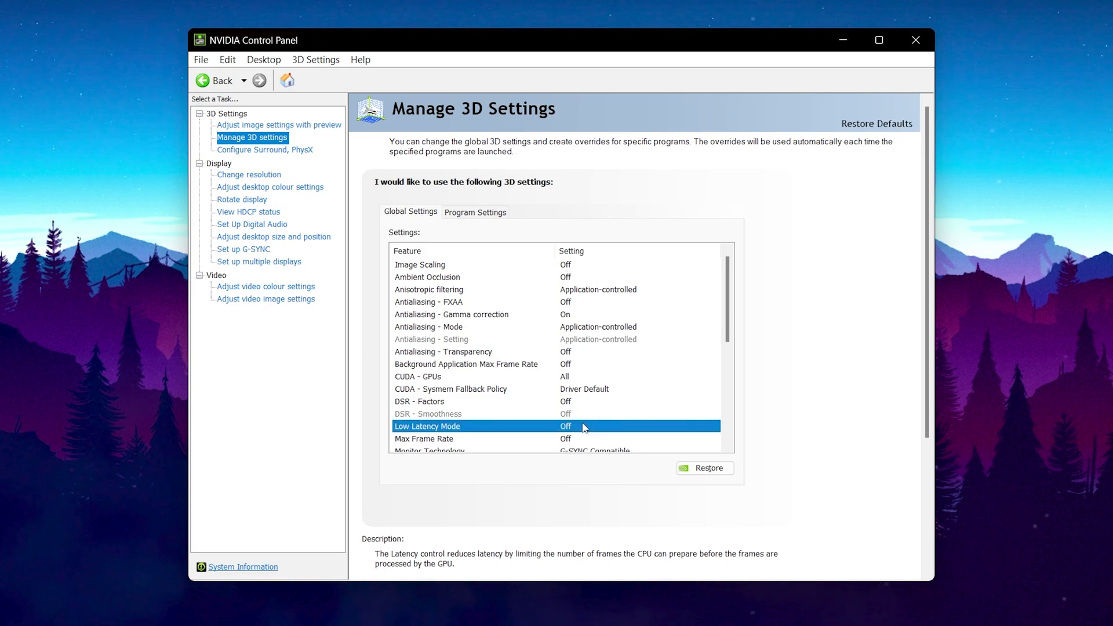
pyautogui.click(564, 427)
pyautogui.click(576, 463)
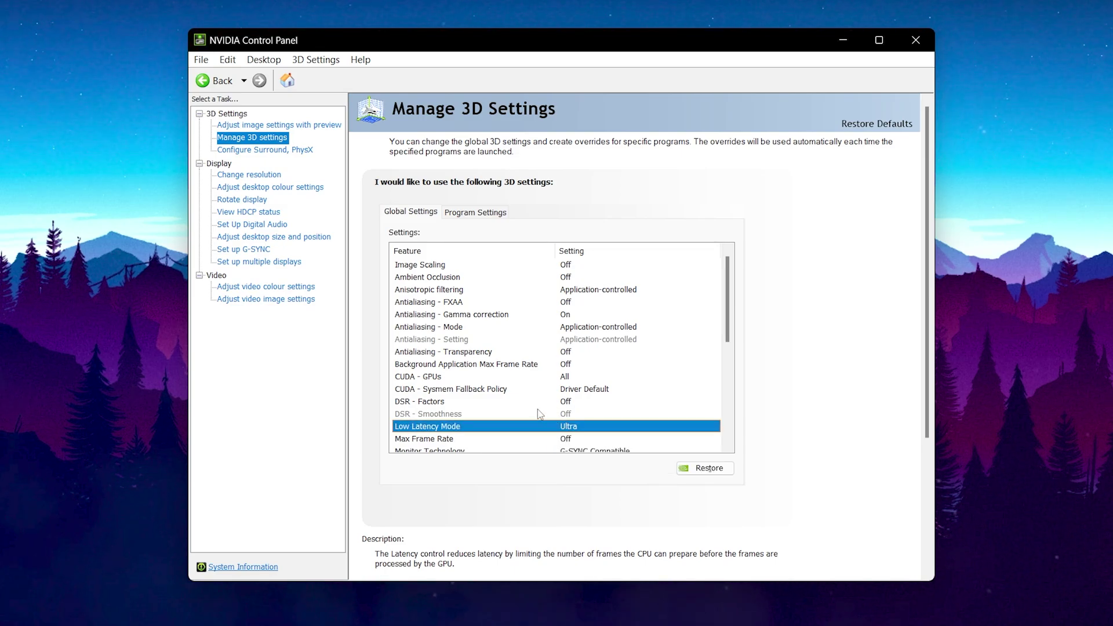
# Set the OpenGL rendering GPU to NVIDIA GeForce RTX 3070.
pyautogui.scroll(-1, 538, 406)
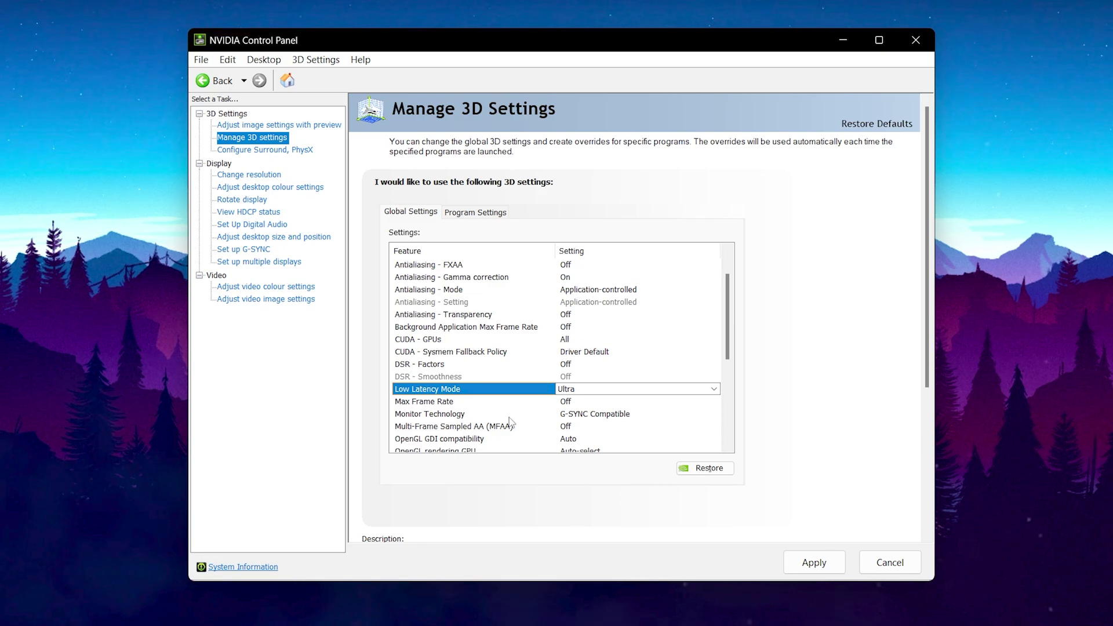
pyautogui.scroll(-2, 580, 417)
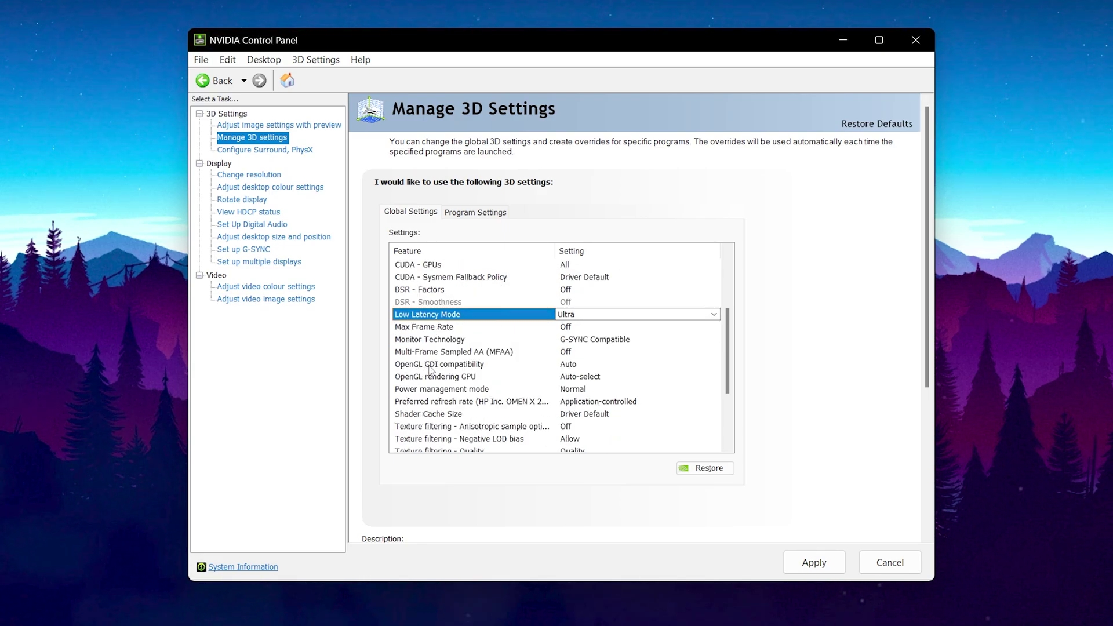
pyautogui.click(594, 377)
pyautogui.click(596, 377)
pyautogui.click(595, 401)
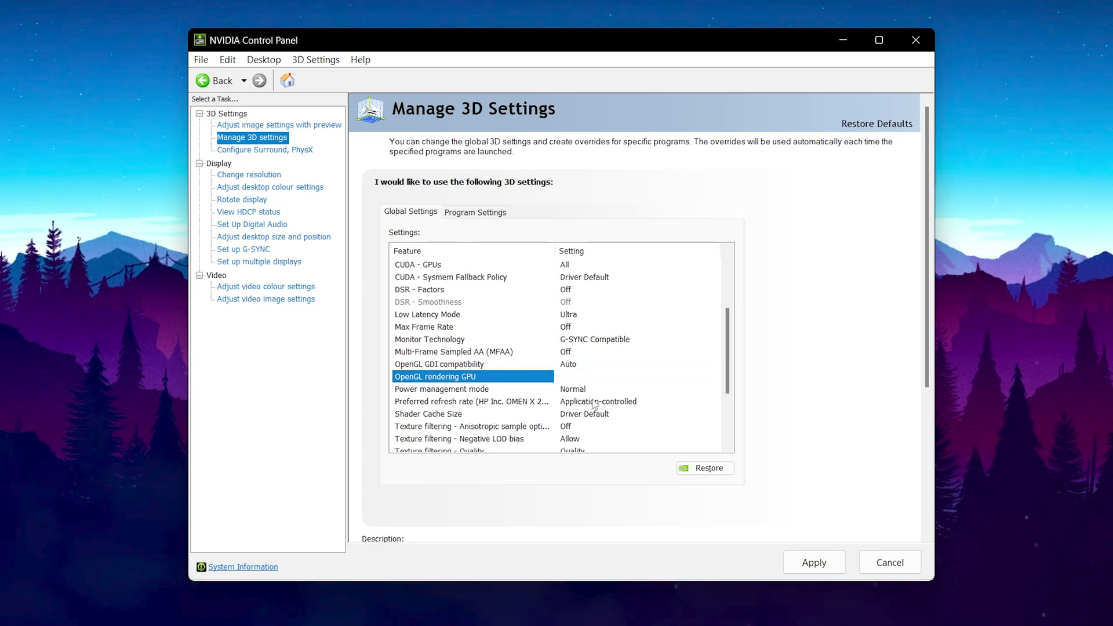
# Set the Shader Cache Size to 100 GB in the global 3D settings.
pyautogui.scroll(-2, 668, 368)
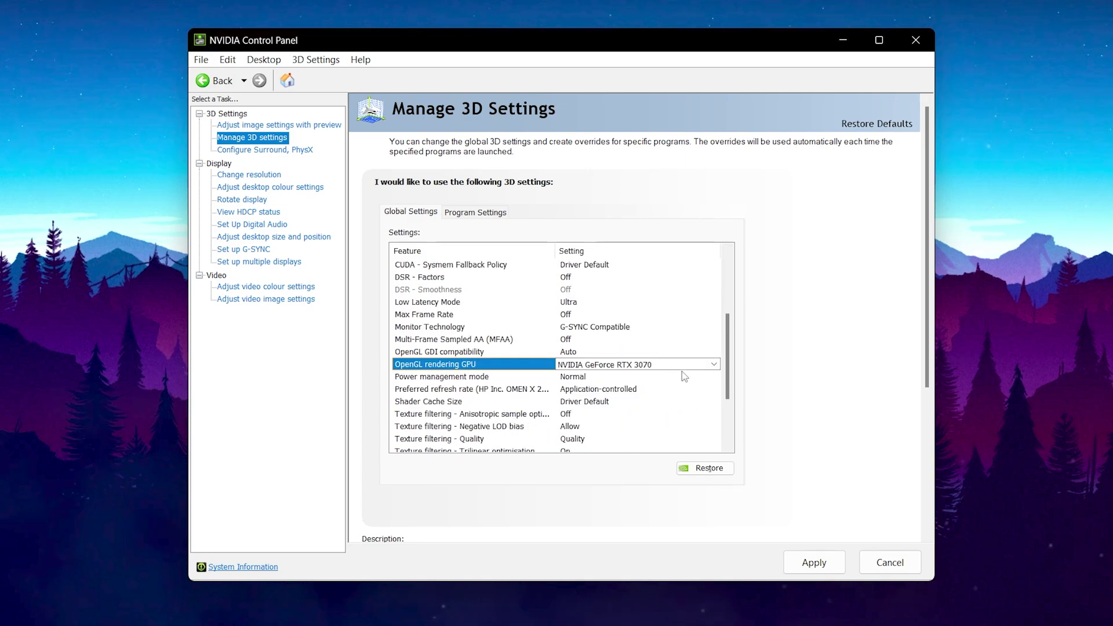
pyautogui.click(596, 403)
pyautogui.click(595, 402)
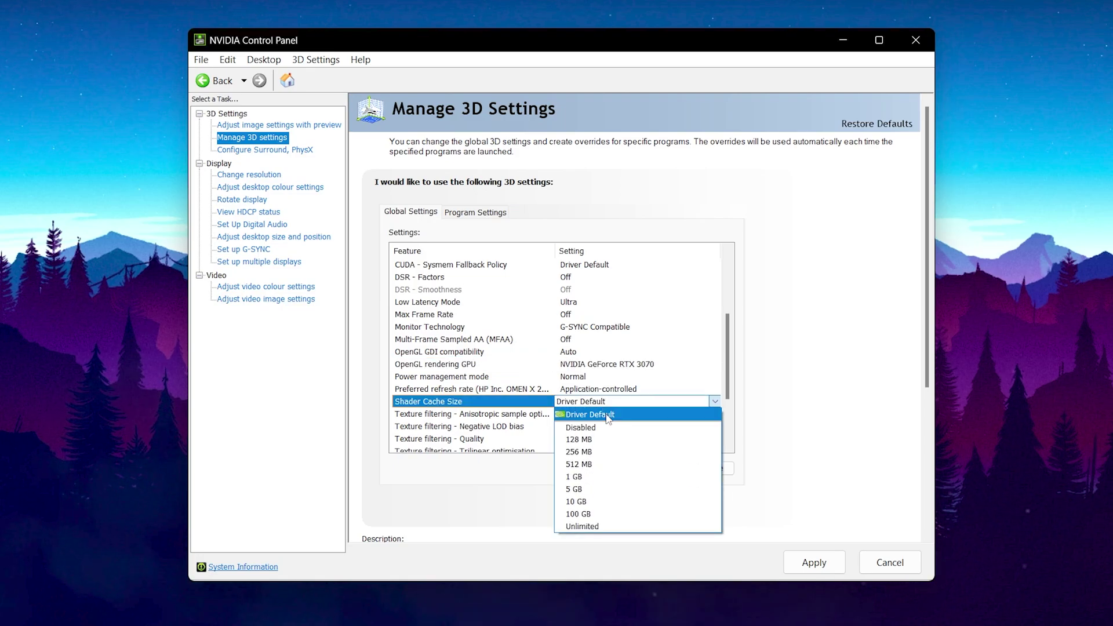
pyautogui.click(585, 513)
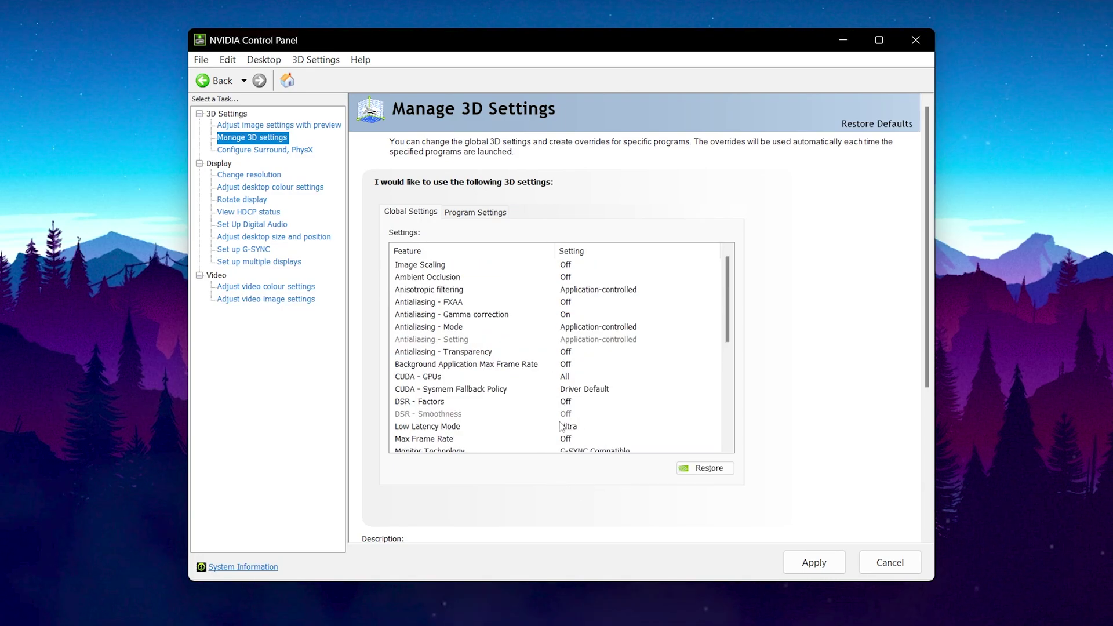
# Set Texture filtering - Quality to High performance.
pyautogui.scroll(-2, 689, 366)
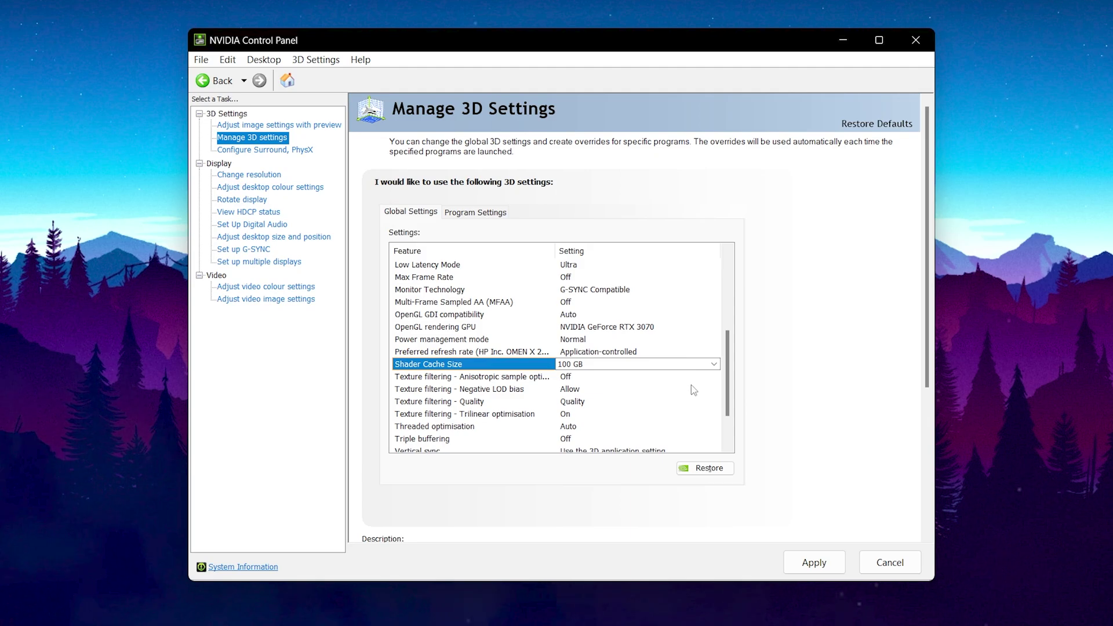
pyautogui.click(586, 405)
pyautogui.click(586, 405)
pyautogui.click(587, 452)
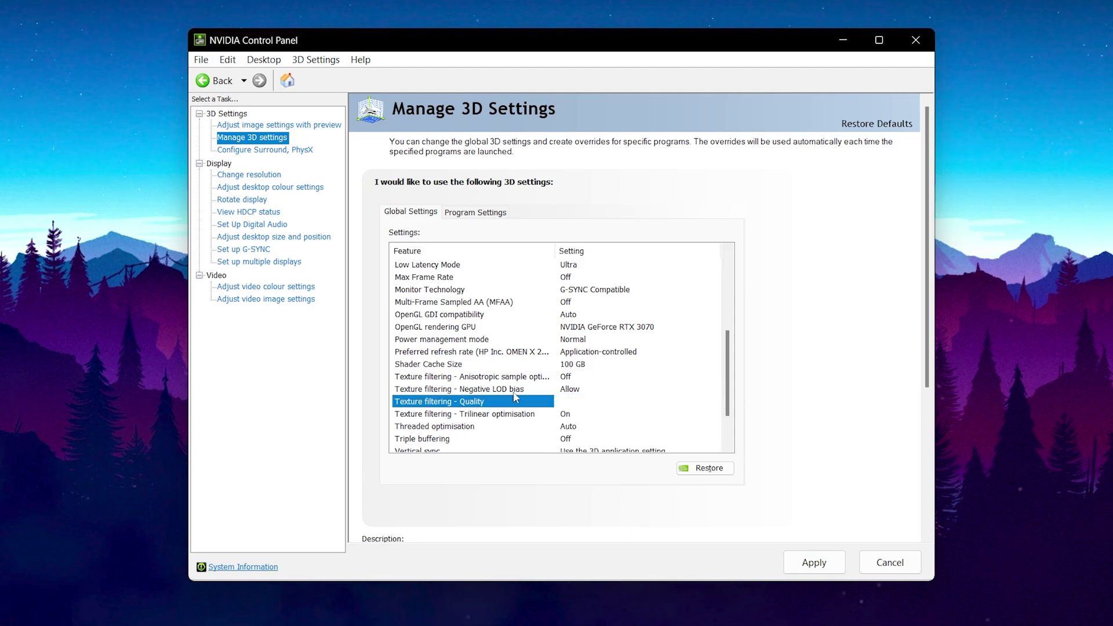
# Set Vertical sync to Off, apply the global 3D settings and review the list.
pyautogui.scroll(-3, 501, 404)
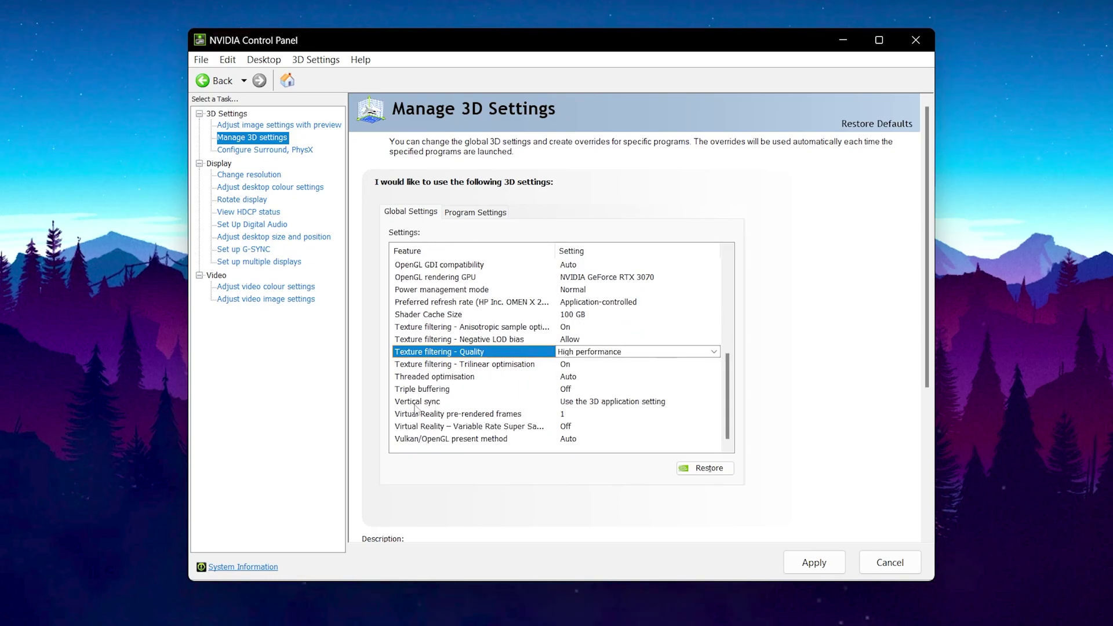
pyautogui.click(589, 405)
pyautogui.click(588, 405)
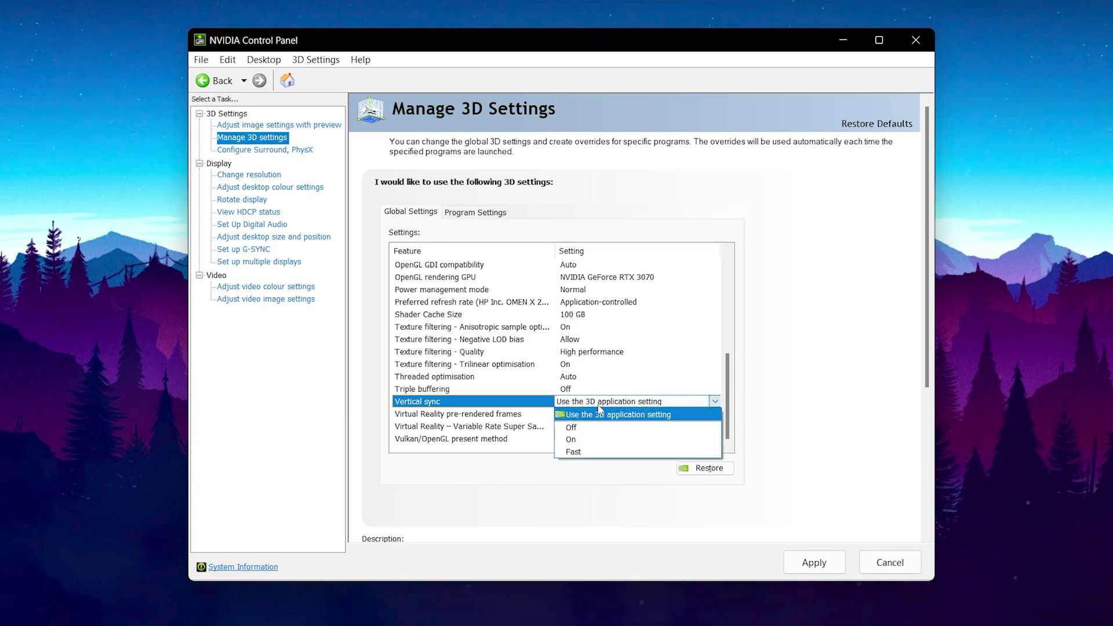
pyautogui.click(594, 433)
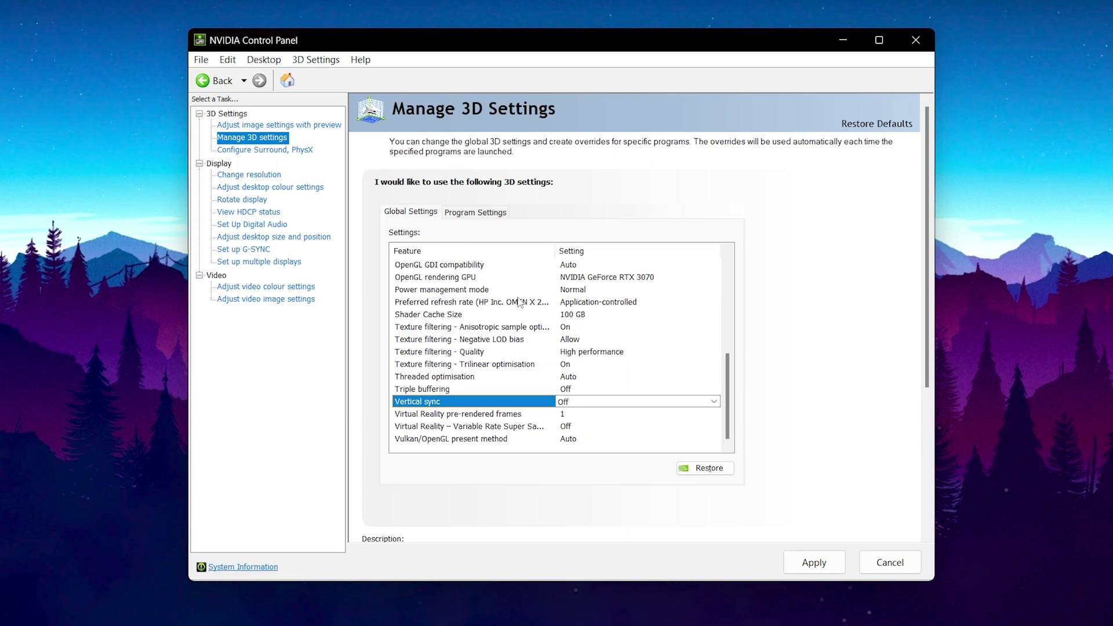
pyautogui.click(811, 562)
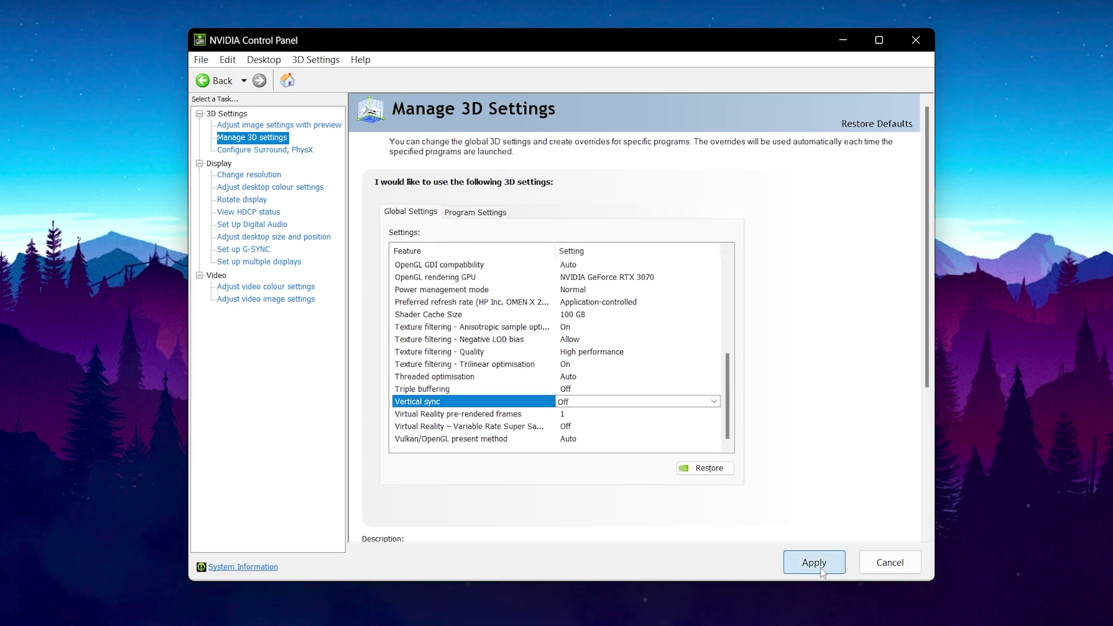
pyautogui.scroll(5, 630, 326)
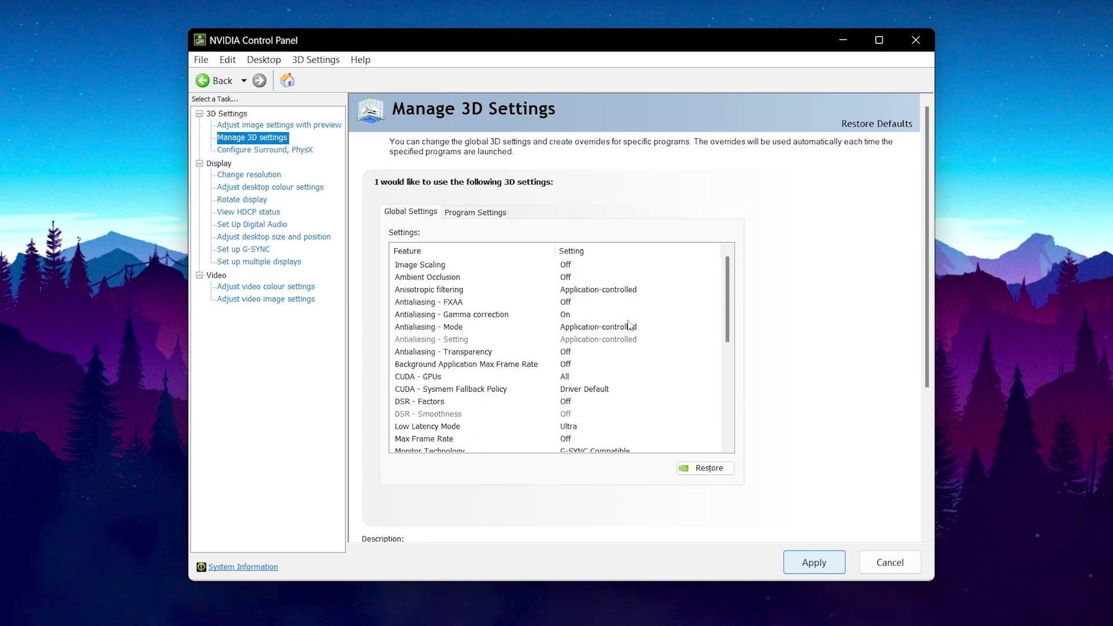
pyautogui.scroll(-5, 630, 323)
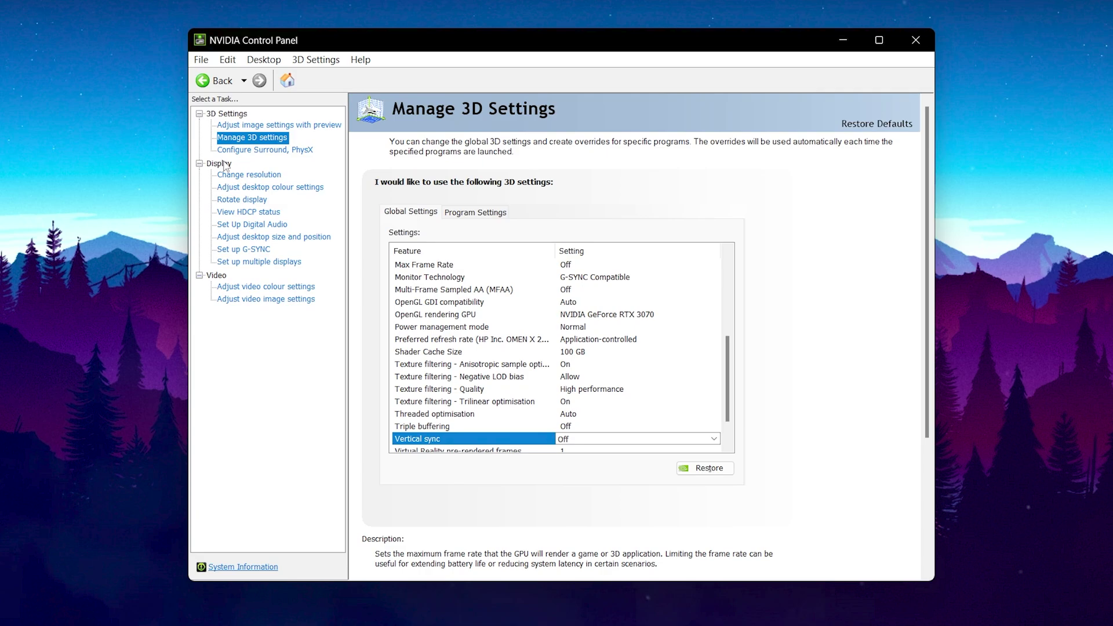
# Set the desktop scaling mode of the HP OMEN X 25f display to Full-screen and apply the change.
pyautogui.click(243, 238)
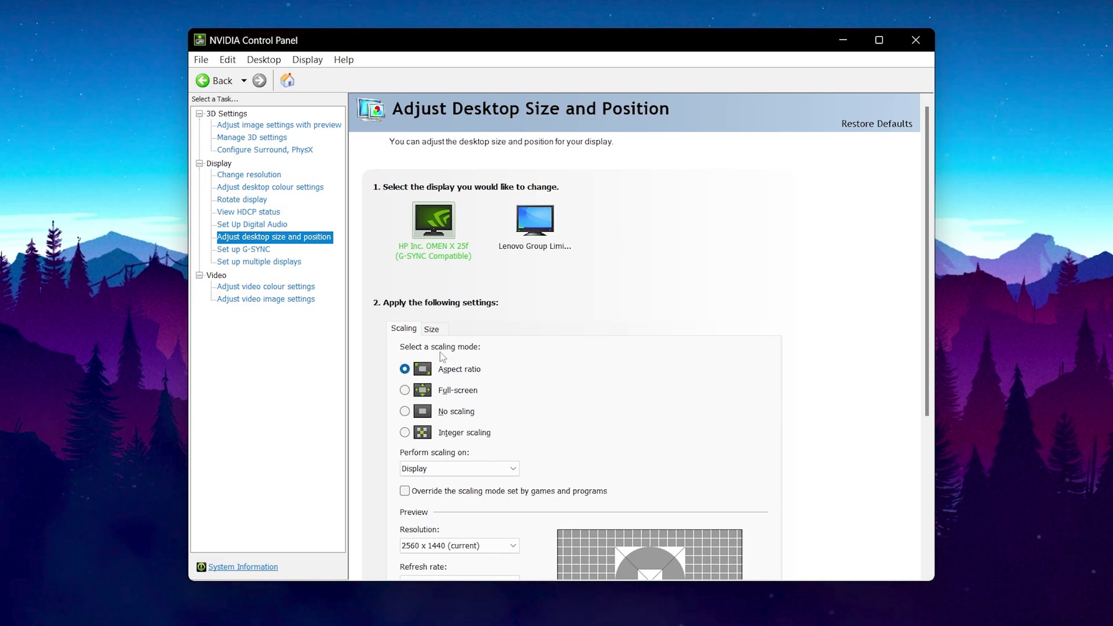
pyautogui.click(411, 393)
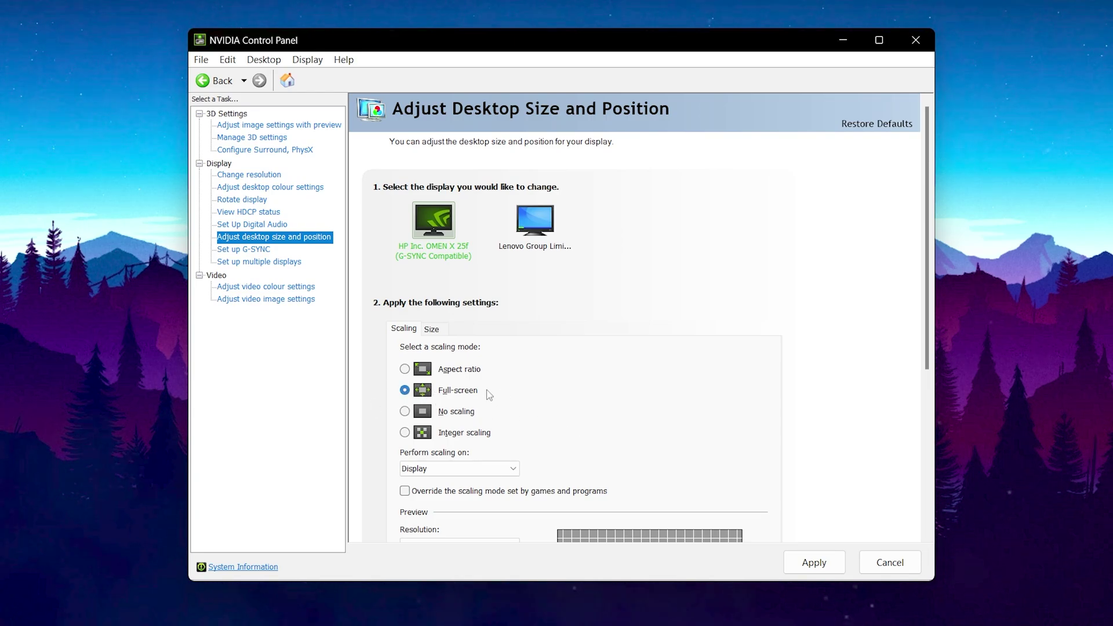
pyautogui.click(801, 561)
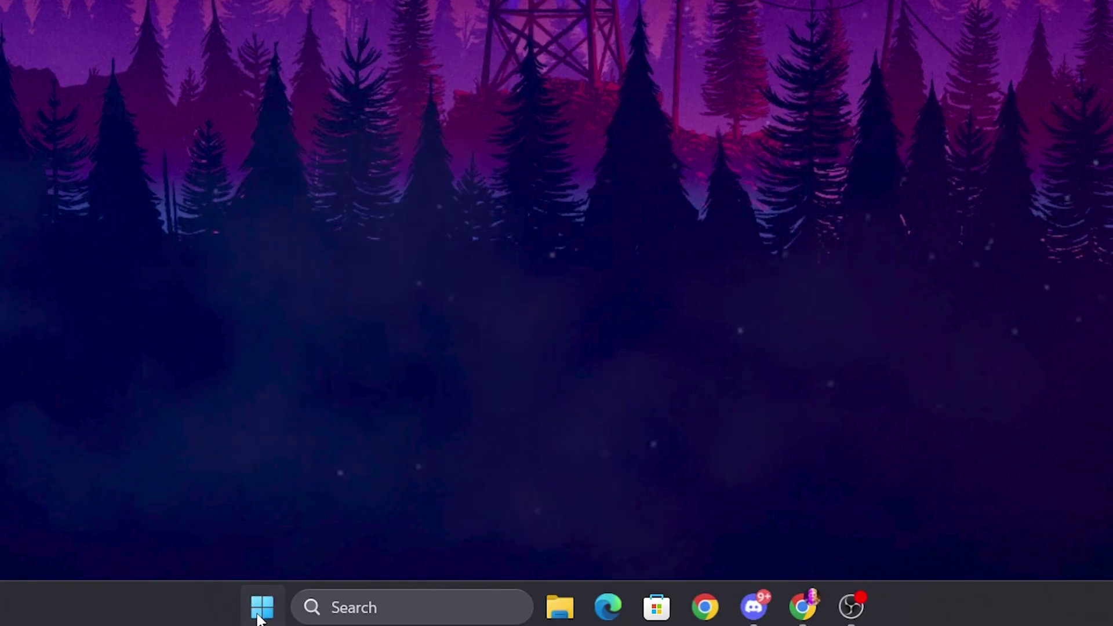
# Open Device Manager and expand the System devices category.
pyautogui.rightClick(411, 612)
pyautogui.click(214, 120)
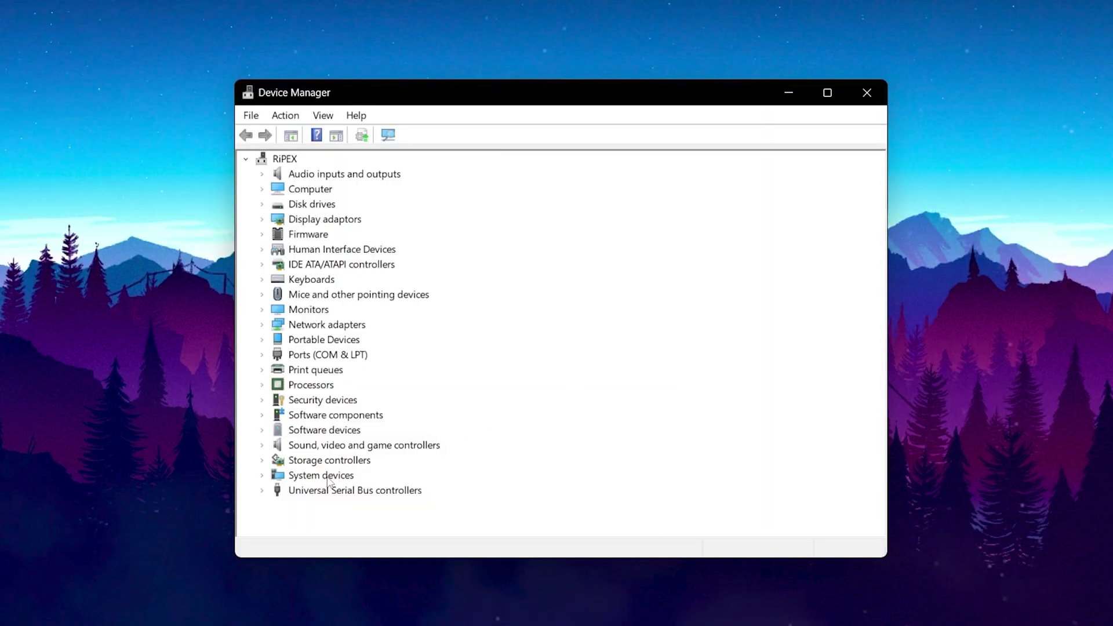
pyautogui.click(263, 476)
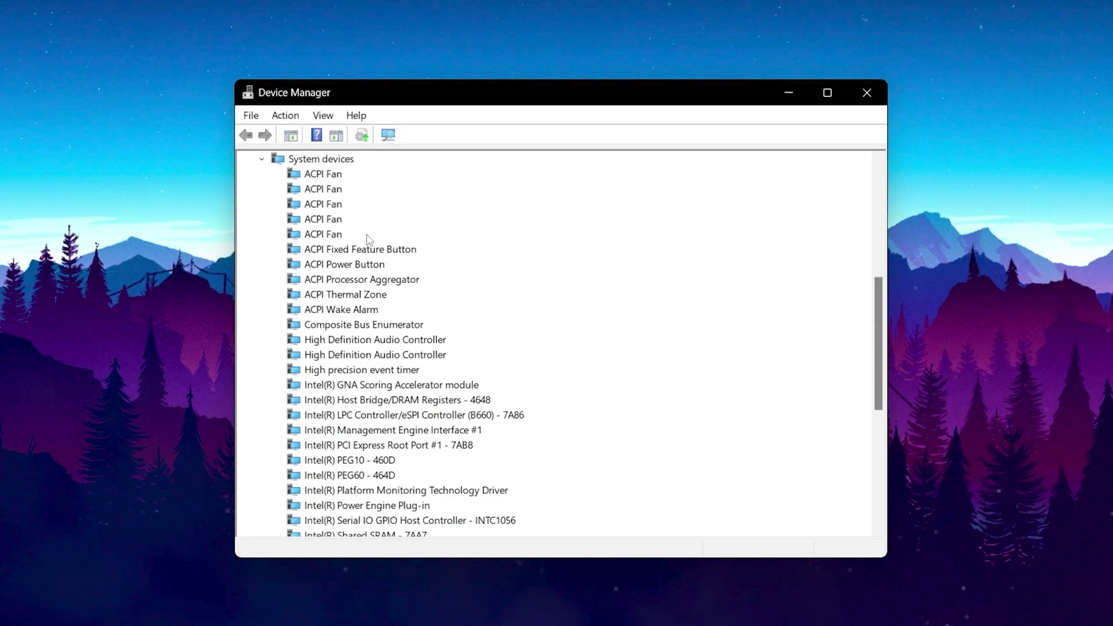
# Disable the High precision event timer under System devices and close Device Manager.
pyautogui.scroll(-3, 370, 239)
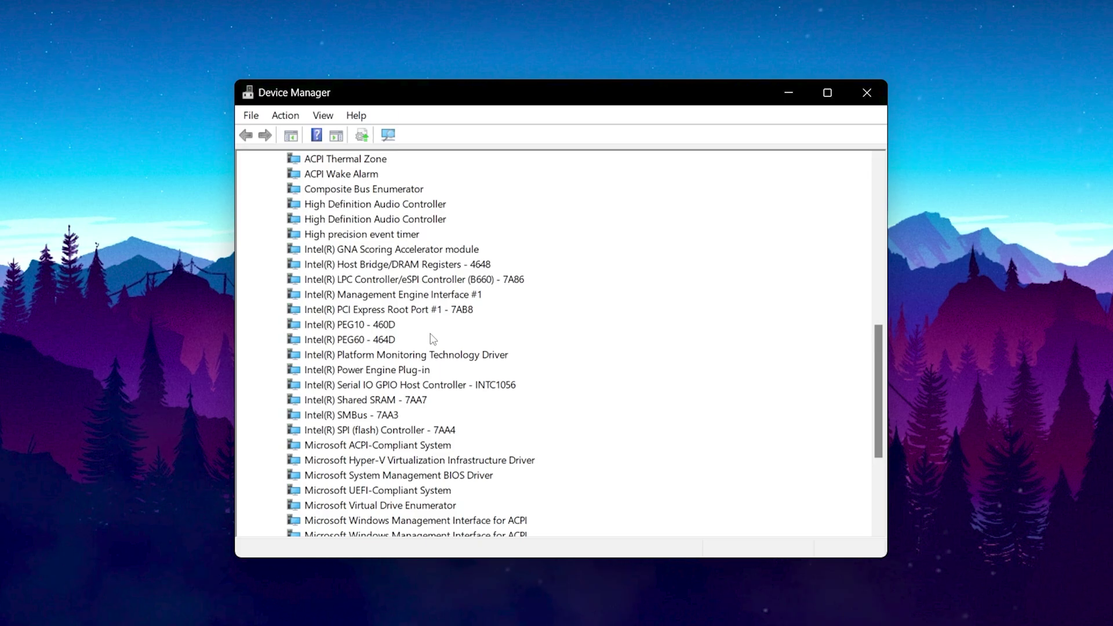
pyautogui.rightClick(392, 236)
pyautogui.click(491, 266)
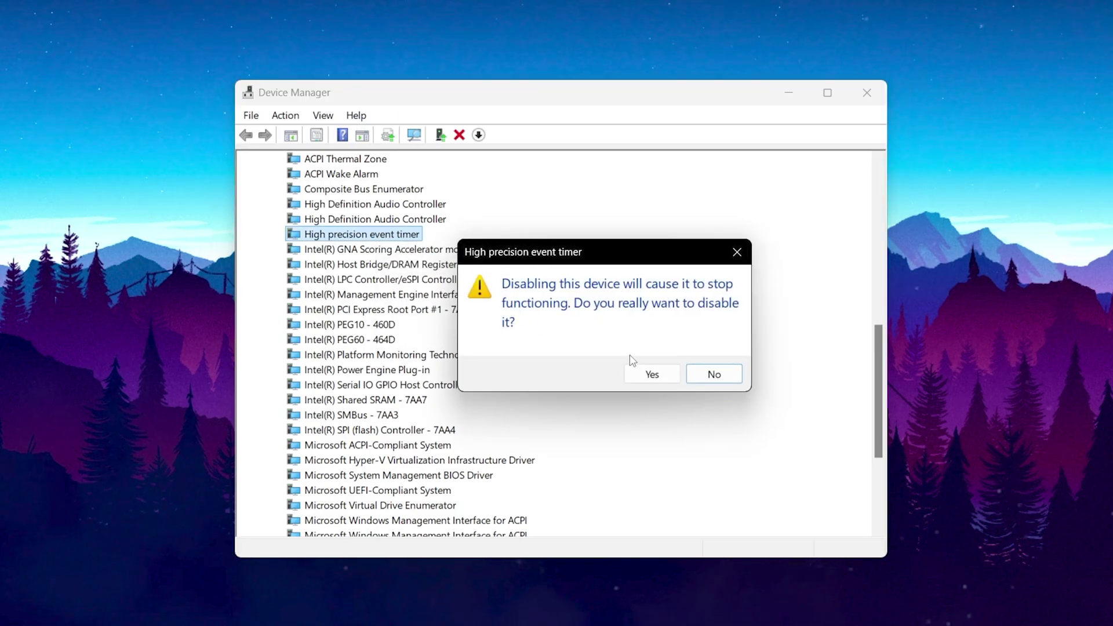
pyautogui.click(643, 374)
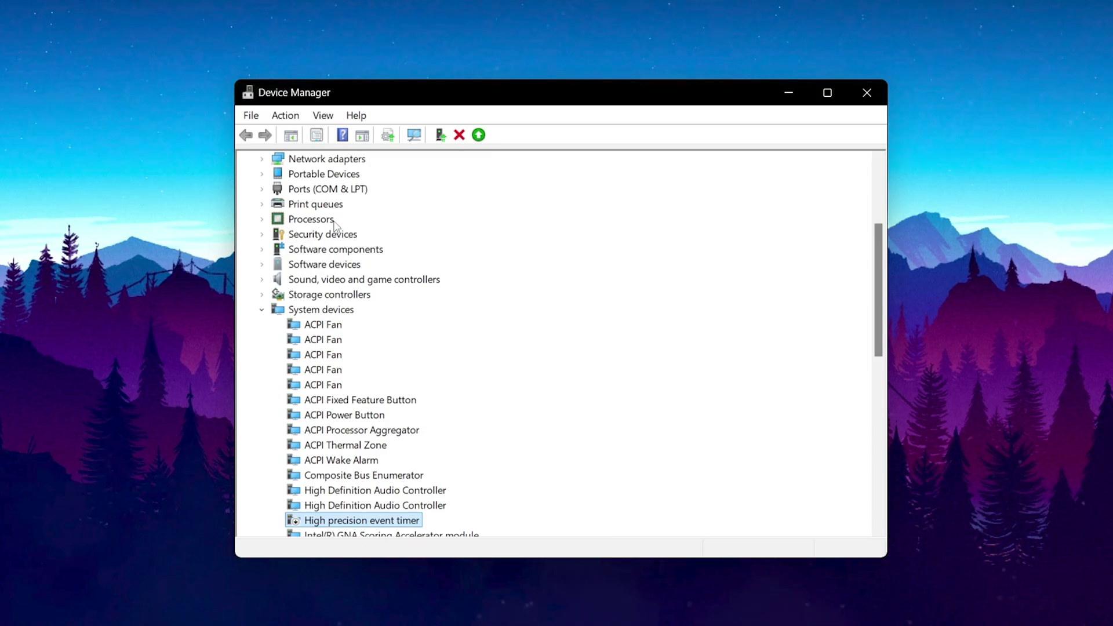
pyautogui.click(868, 92)
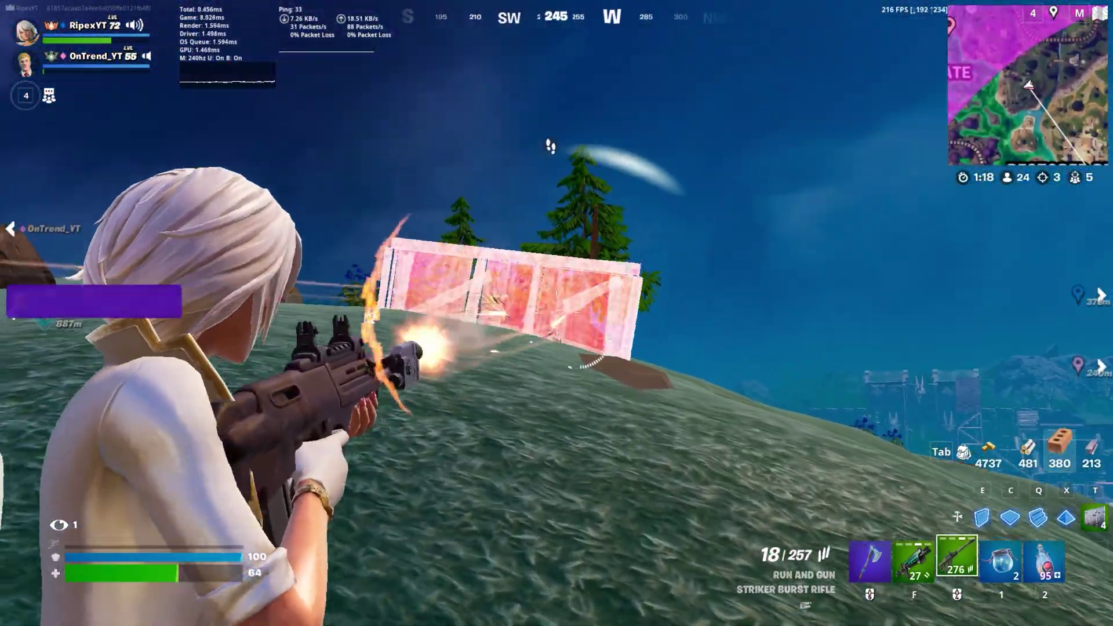
pyautogui.click(557, 312)
pyautogui.press('c')
pyautogui.click(557, 312)
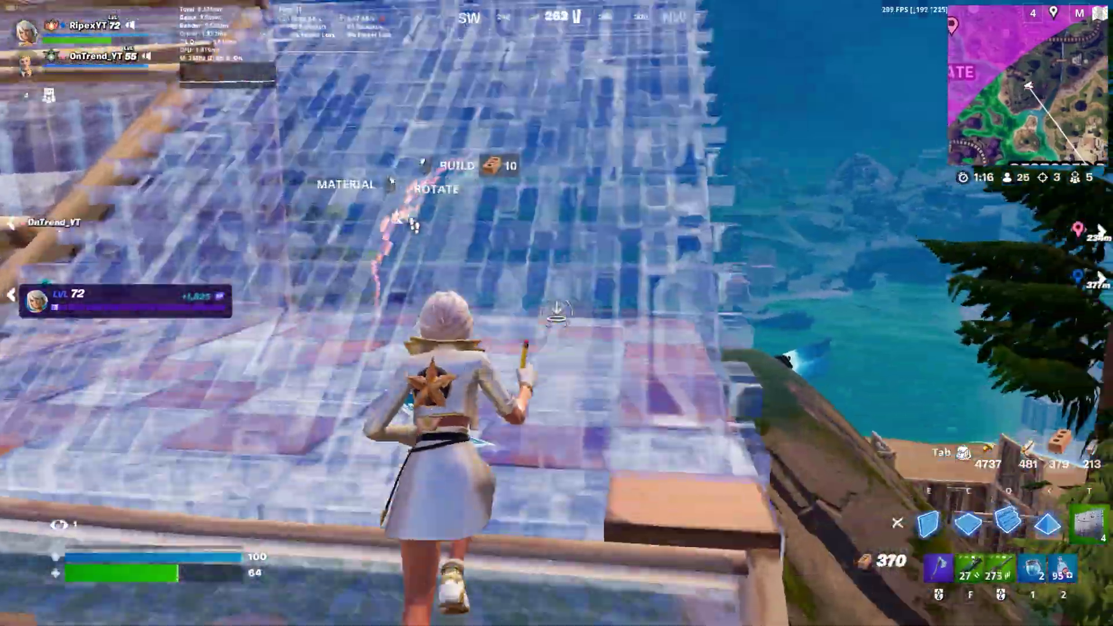
pyautogui.press('q')
pyautogui.click(557, 313)
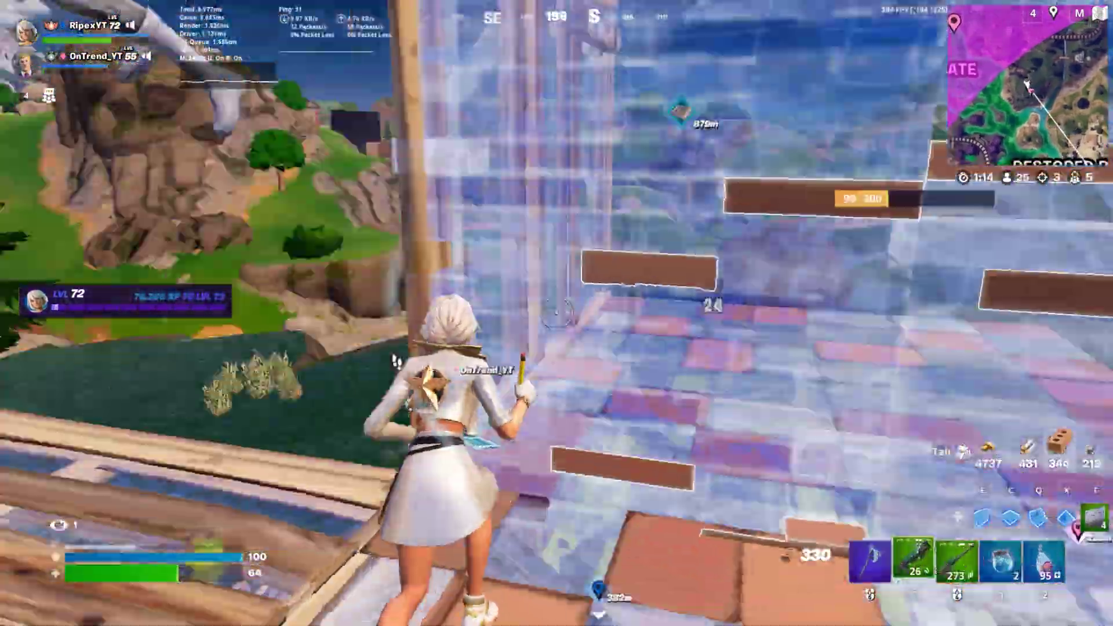
pyautogui.press('f')
pyautogui.press('f')
pyautogui.click(556, 313)
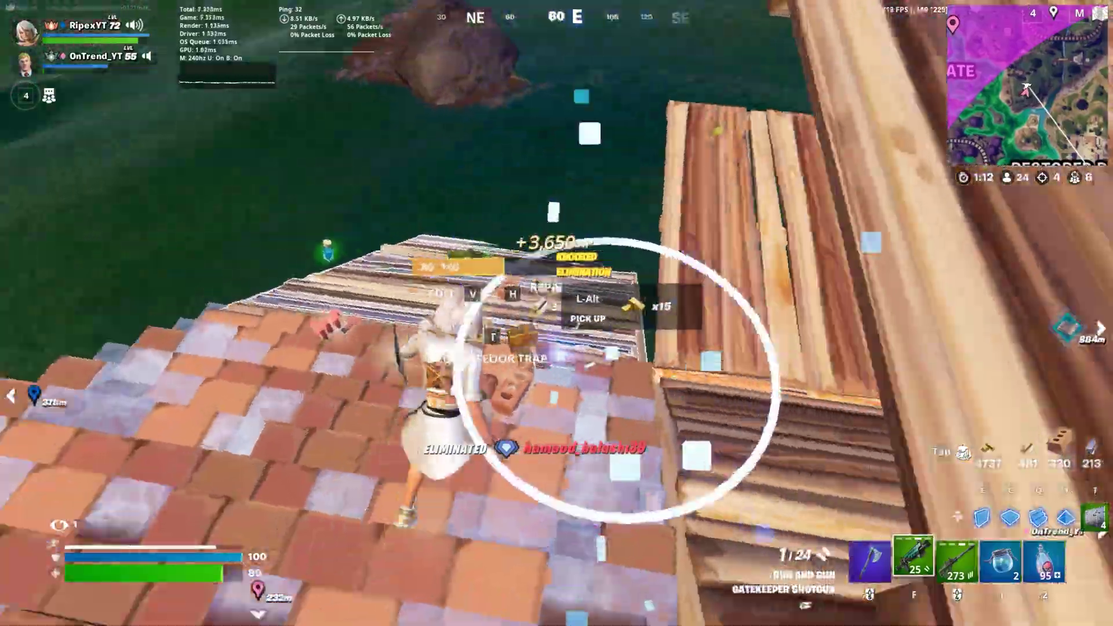
pyautogui.press('w')
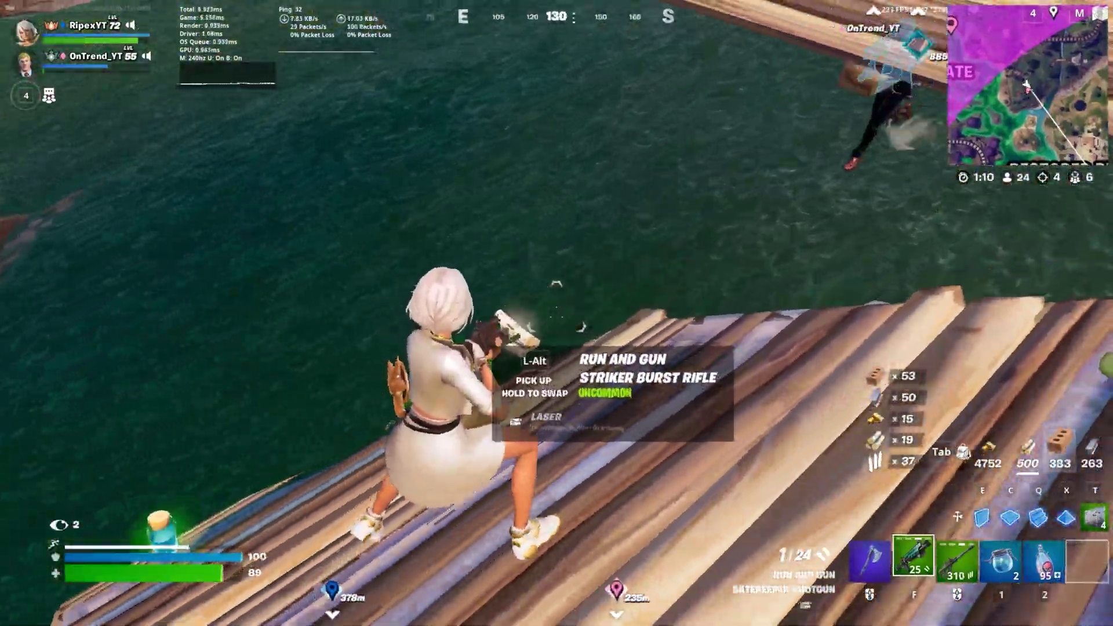